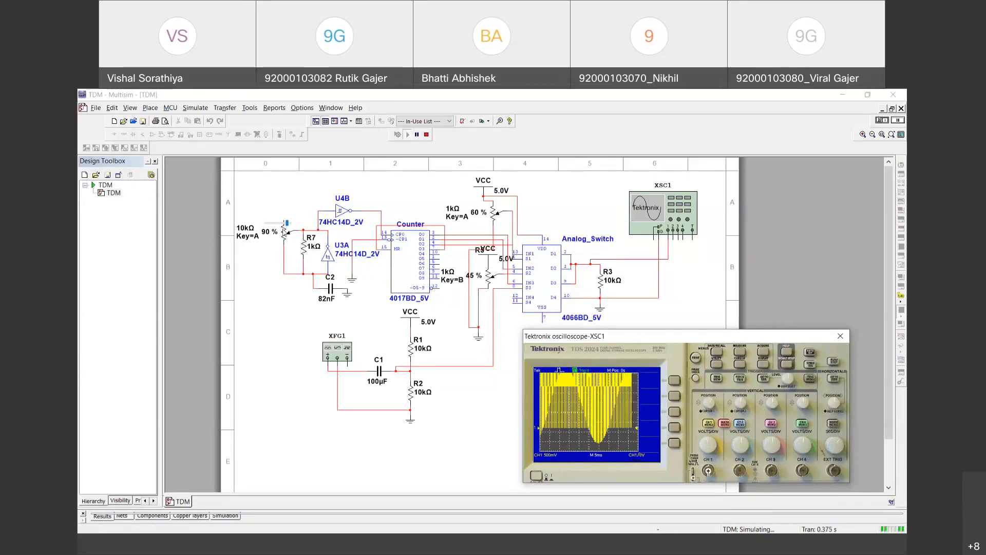
- Sweep the 10 kΩ potentiometer in the clock circuit through 10%, 50% and 90%, ending at 100%
drag(287, 222, 272, 224)
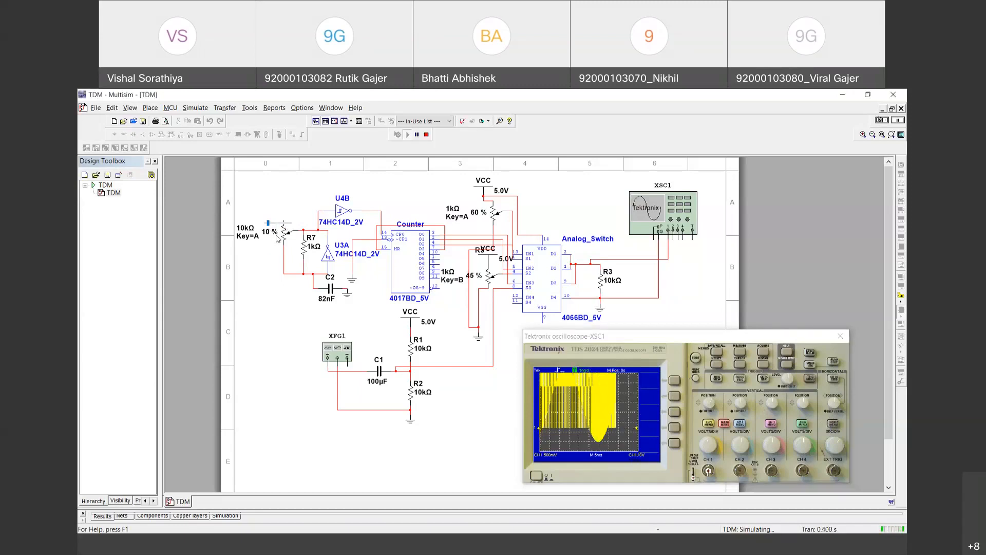
click(277, 224)
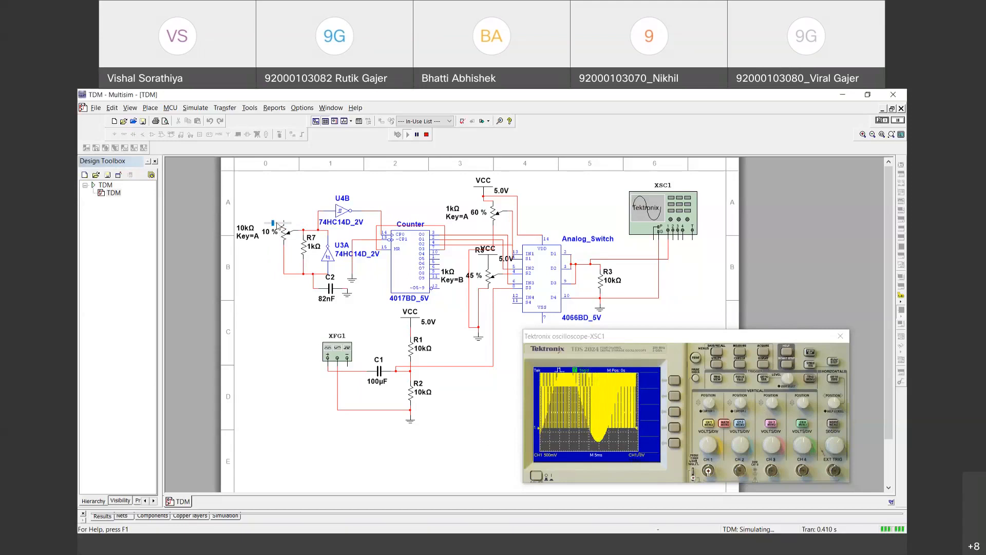
click(282, 224)
click(284, 223)
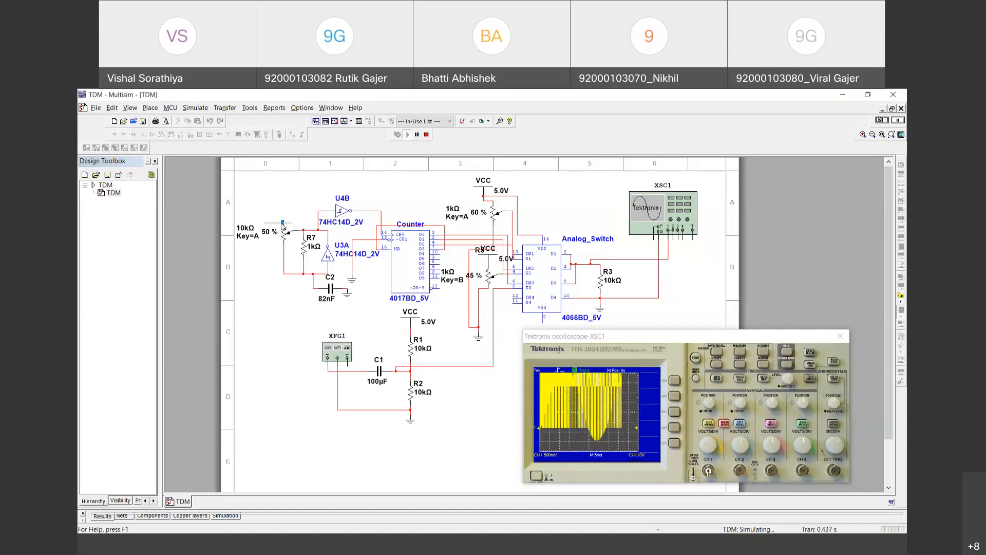
click(289, 224)
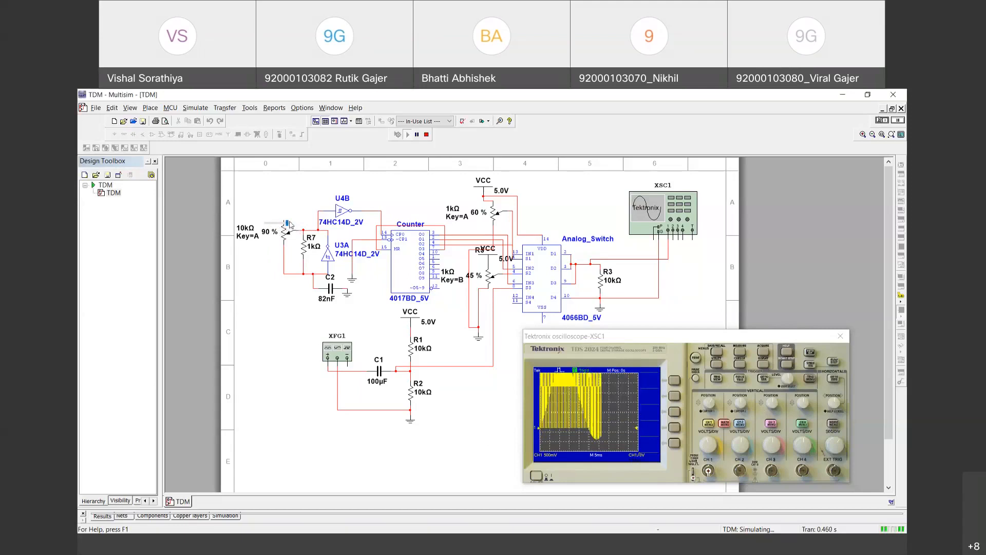
key(a)
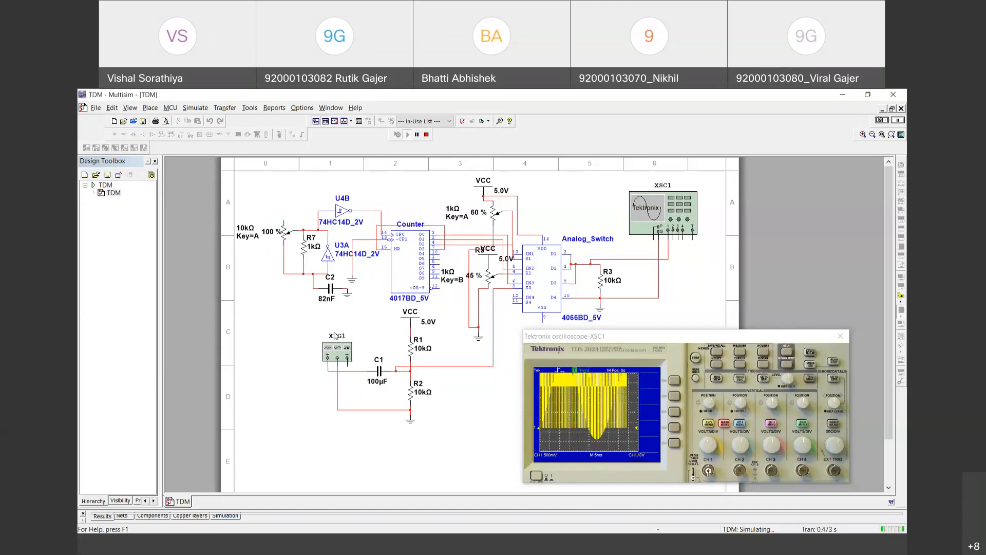
- Try function generator XFG1 at 10 Hz and 100 Hz, and finally set its frequency to 30 Hz
double_click(339, 349)
double_click(213, 297)
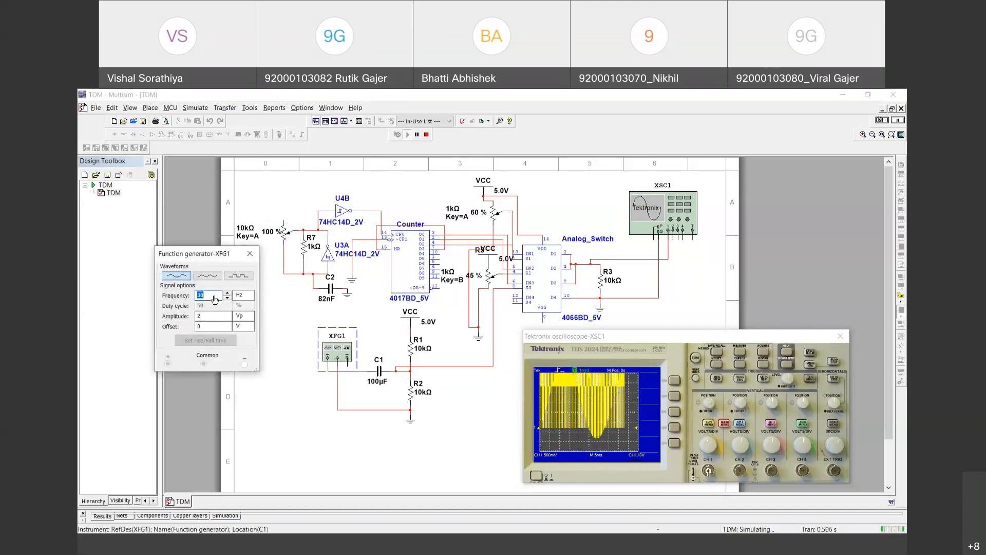
text(10)
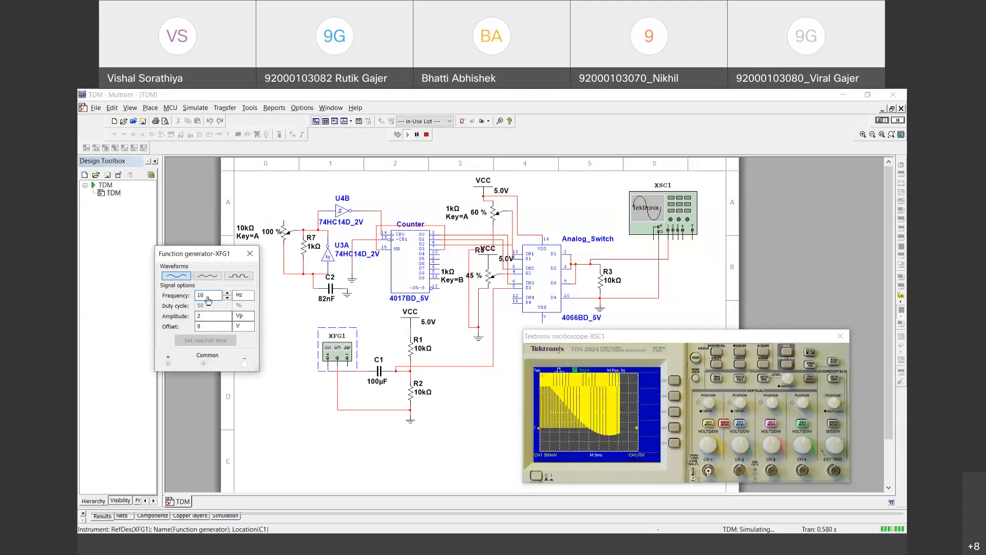
drag(208, 300, 170, 299)
text(1)
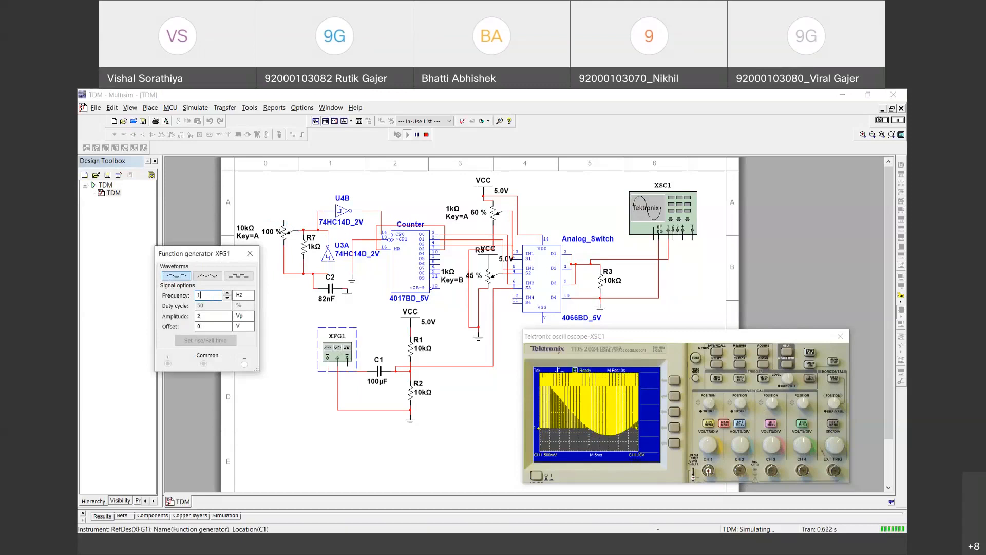
text(00)
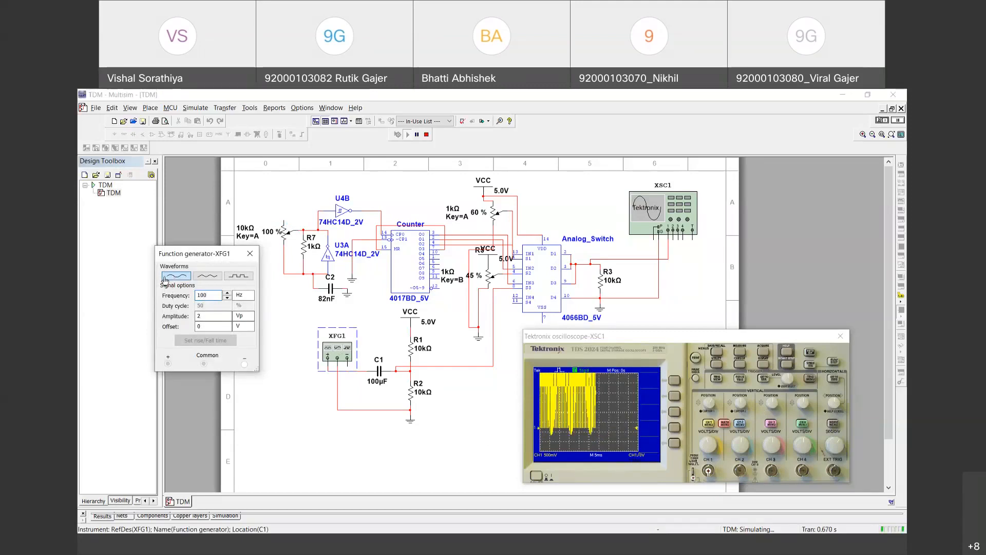
drag(207, 297, 183, 299)
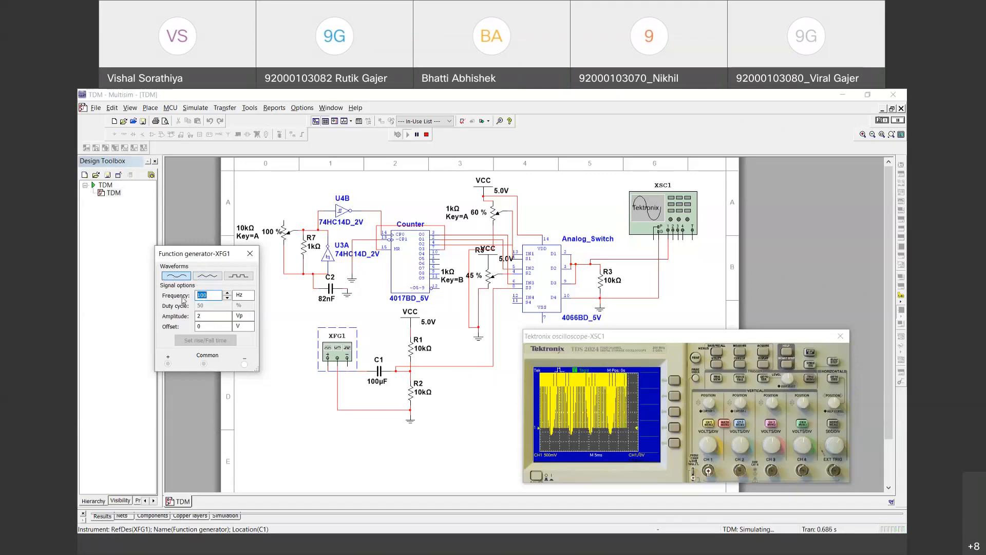
text(30)
- Try the square and triangular waveforms on function generator XFG1, return it to the sine wave and close its settings
click(235, 278)
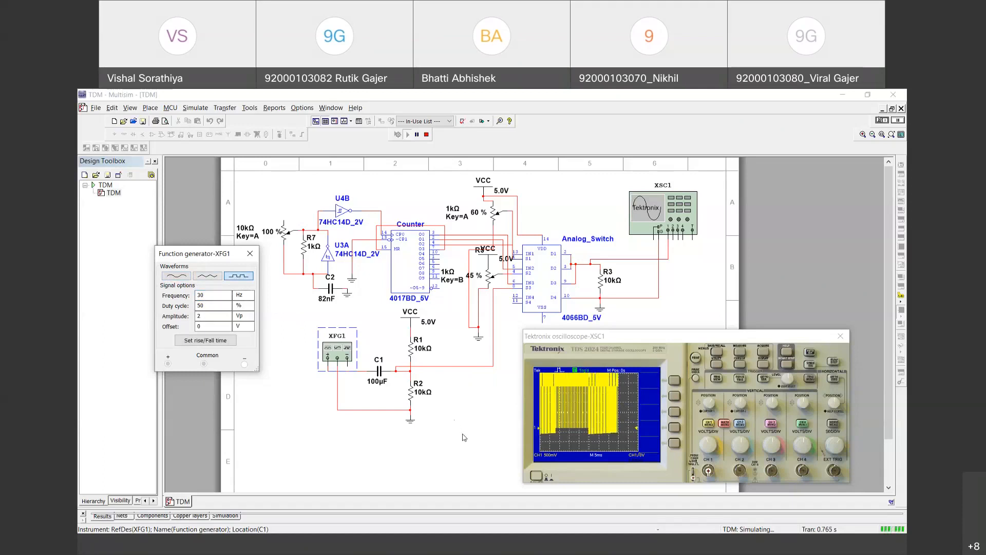
click(189, 275)
click(205, 276)
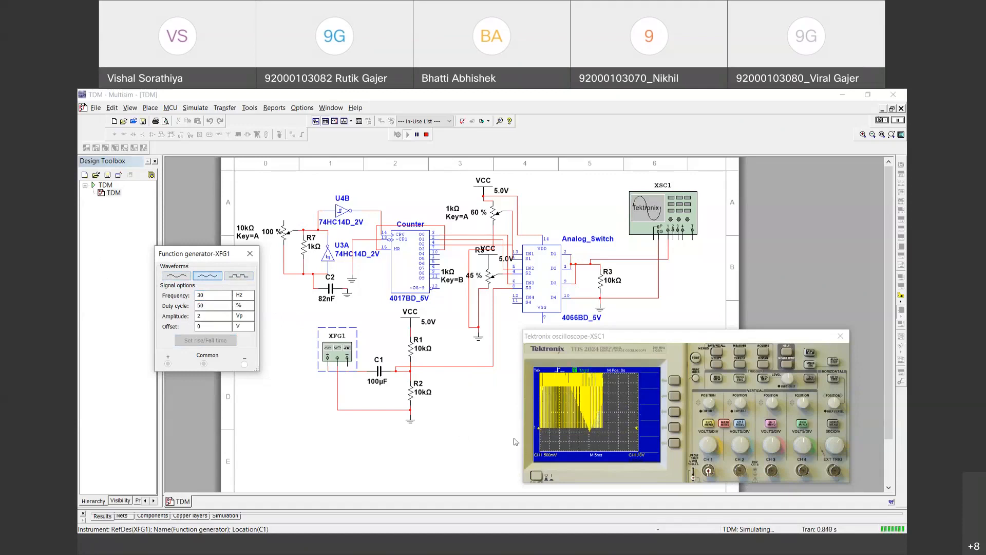
click(176, 275)
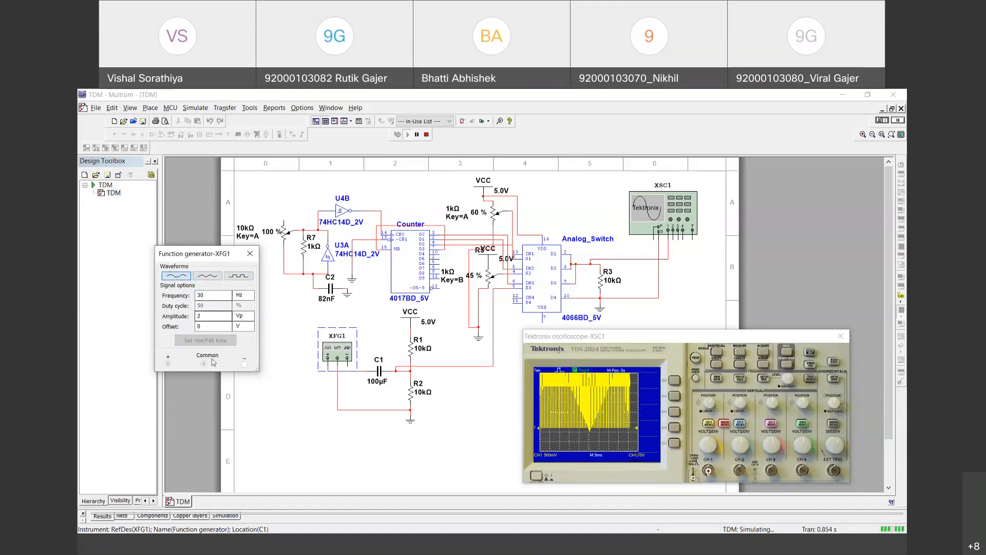
click(250, 254)
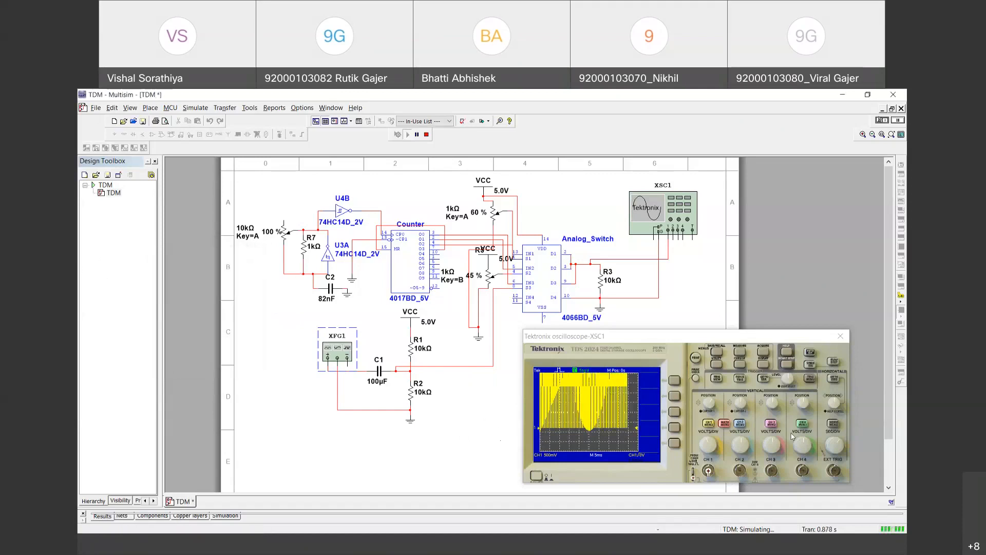
- Set the oscilloscope's channel 1 scale to 1 V per division and its time base to 2 ms per division
click(712, 442)
click(712, 439)
click(709, 437)
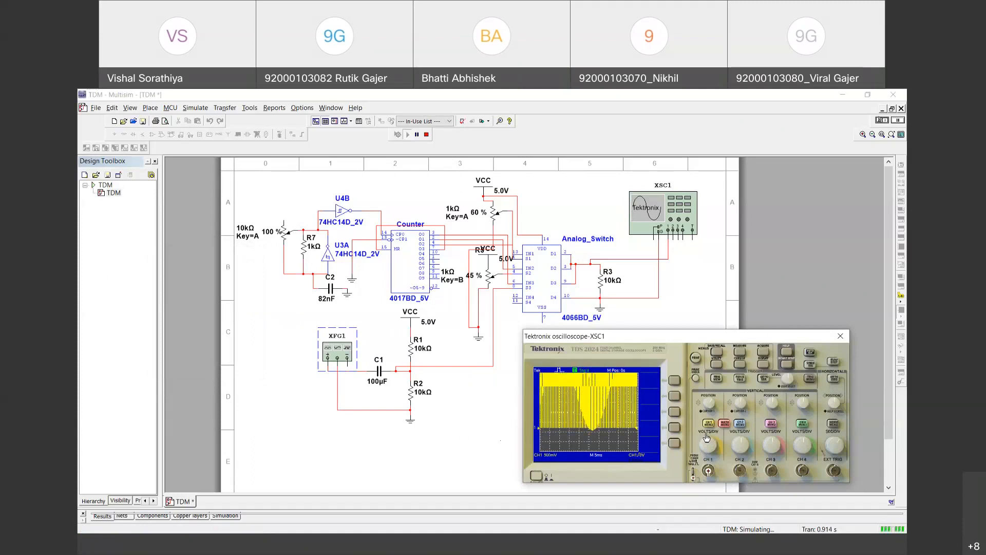
click(838, 441)
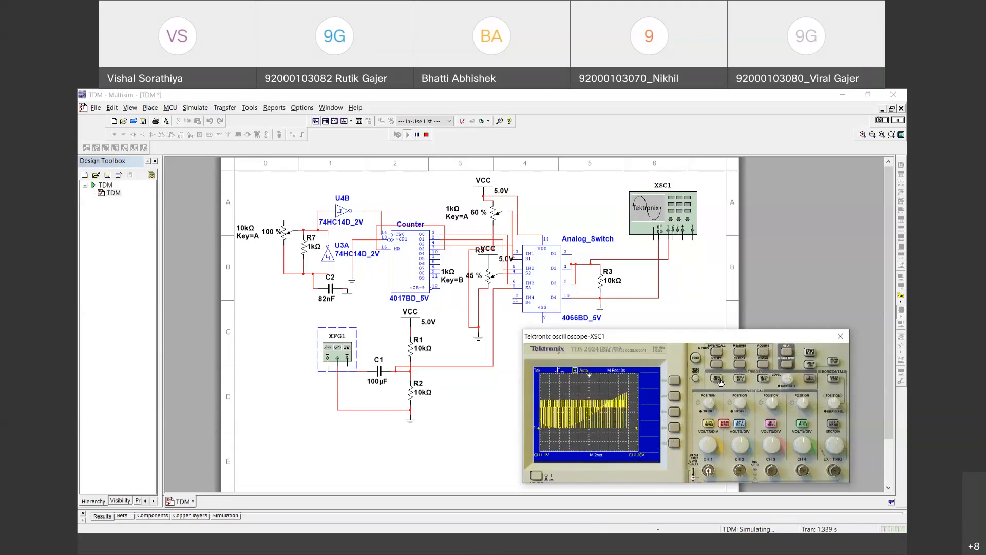
- Vary the oscilloscope's trigger level around 340 to 470 mV, and set it to 1.83 V
drag(791, 378, 790, 421)
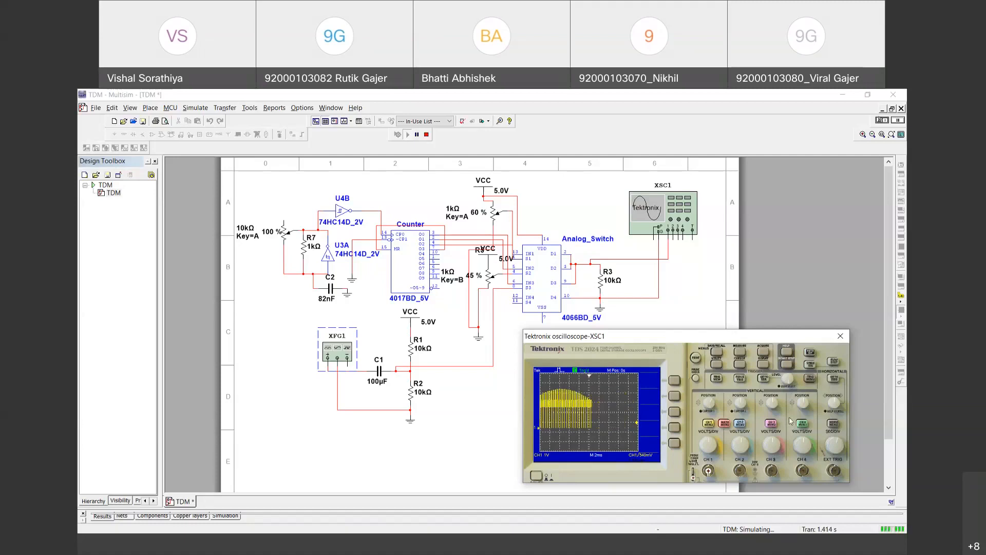
scroll(790, 381, down, 2)
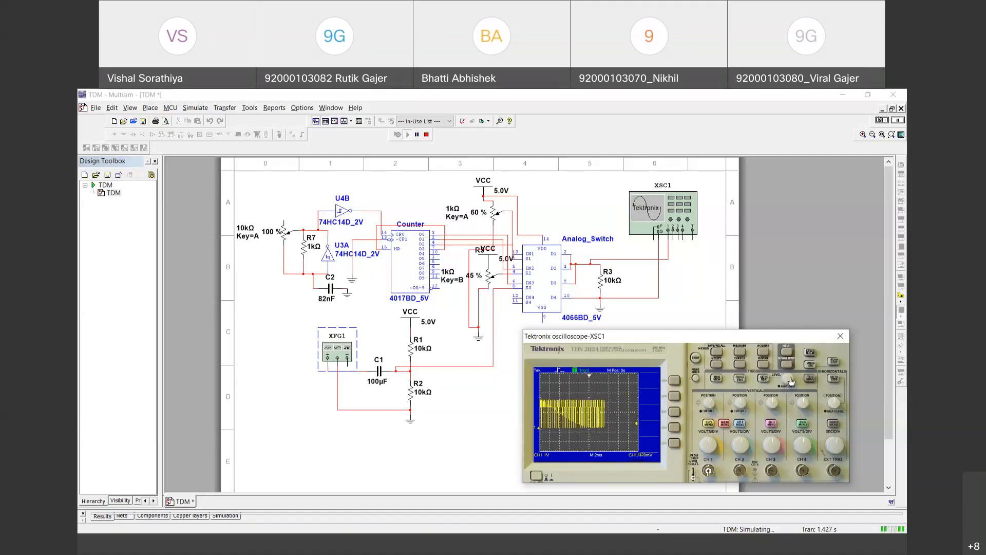
scroll(788, 384, up, 2)
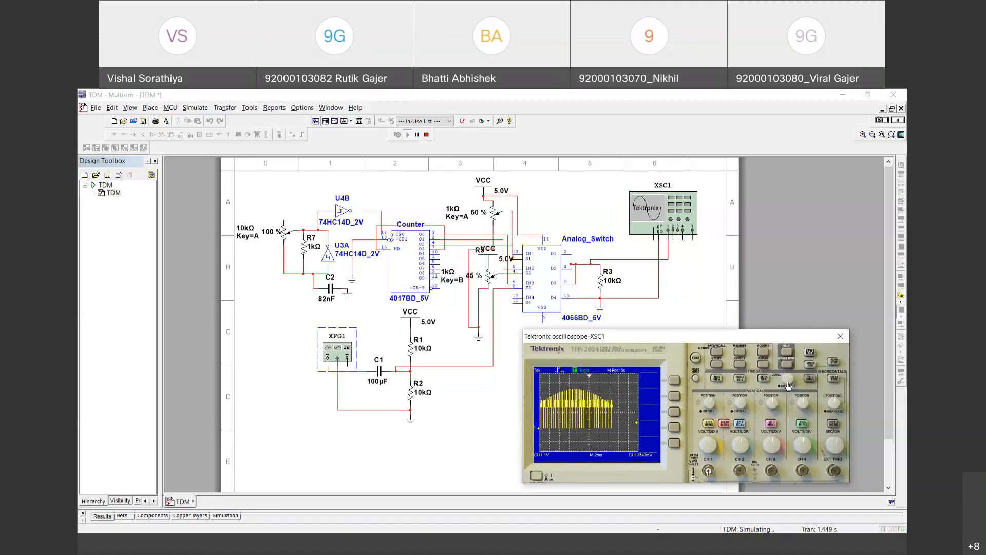
click(766, 380)
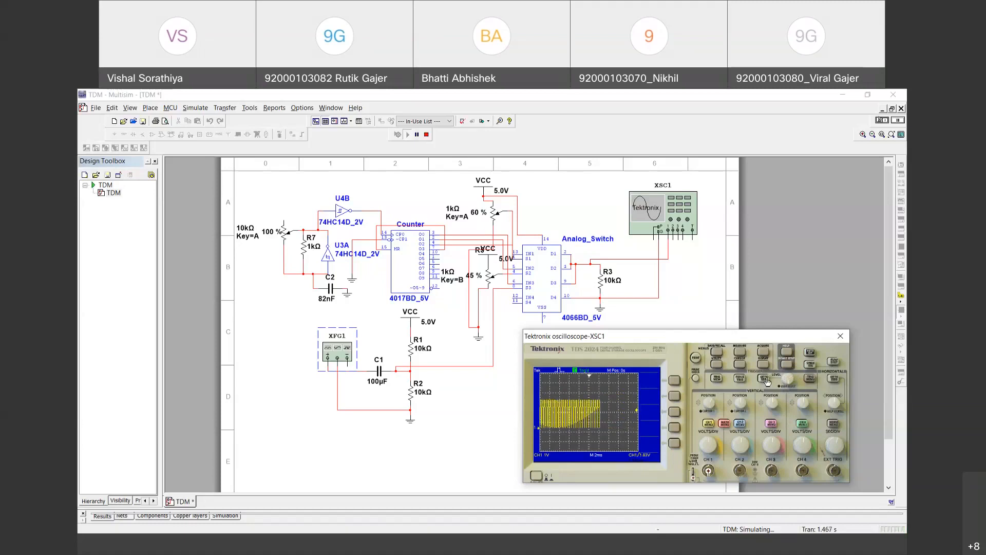
- Configure the oscilloscope trigger with Normal mode, Edge type after trying Pulse, and AC coupling
click(811, 381)
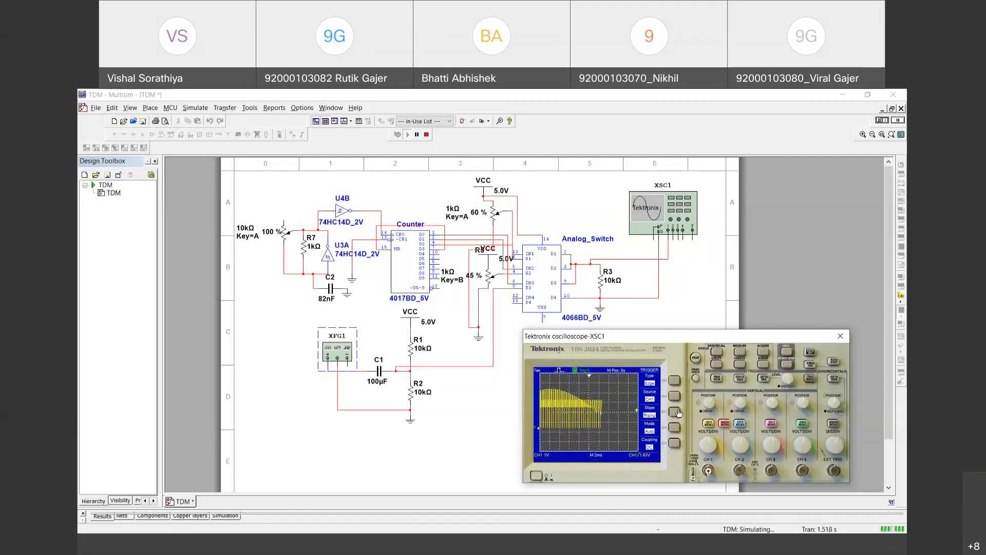
click(674, 427)
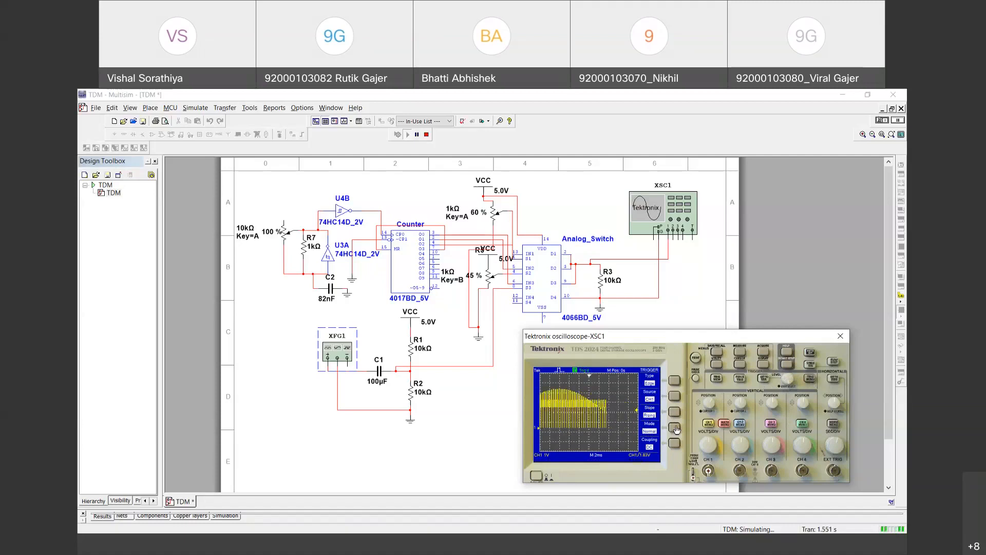
click(675, 380)
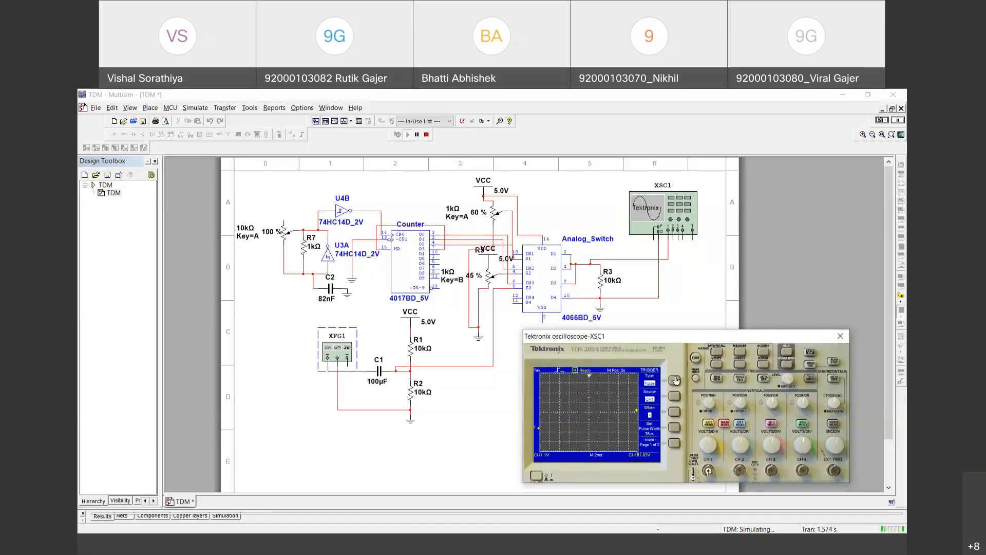
click(675, 380)
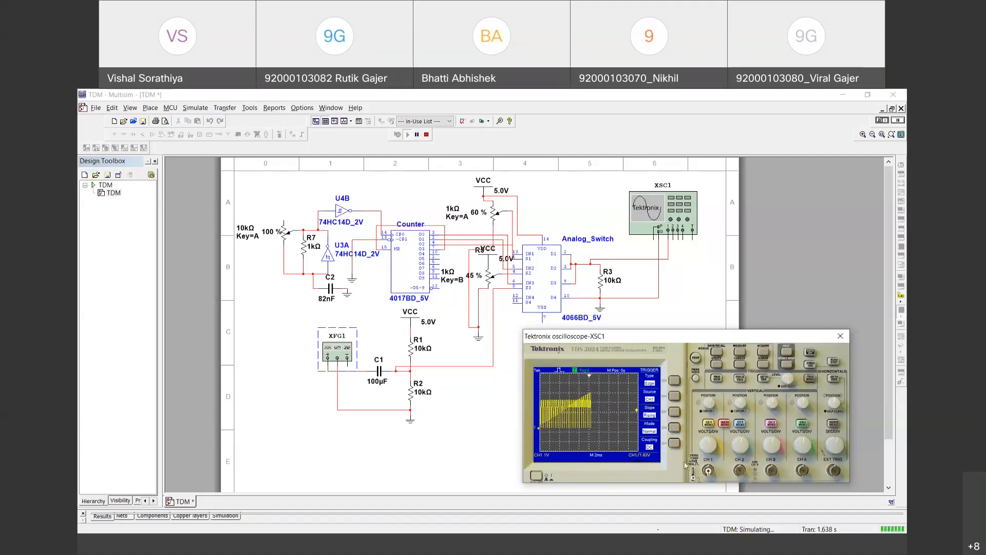
click(675, 443)
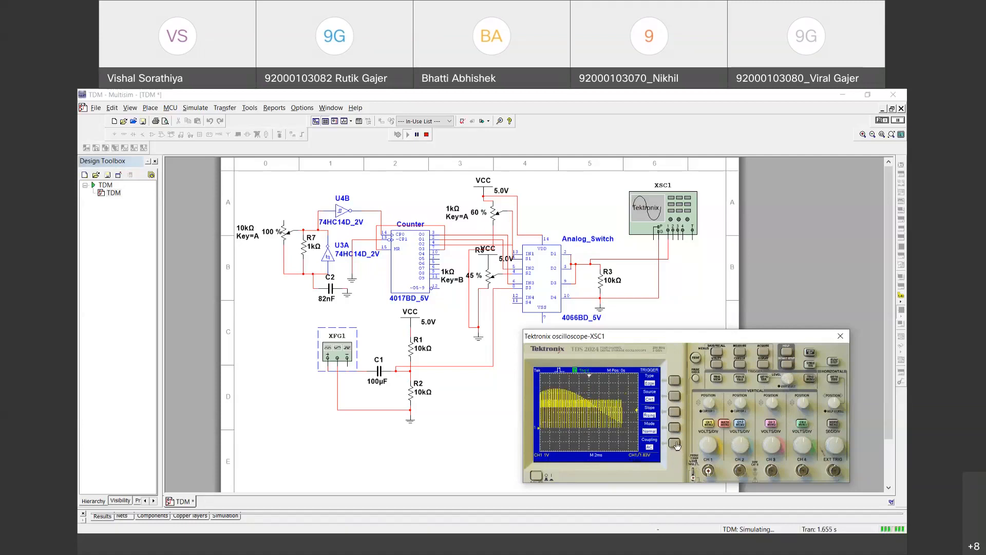
- Try a 100 V per division channel 1 scale, autoset the oscilloscope and set its trigger coupling to AC
double_click(705, 443)
drag(707, 445, 715, 453)
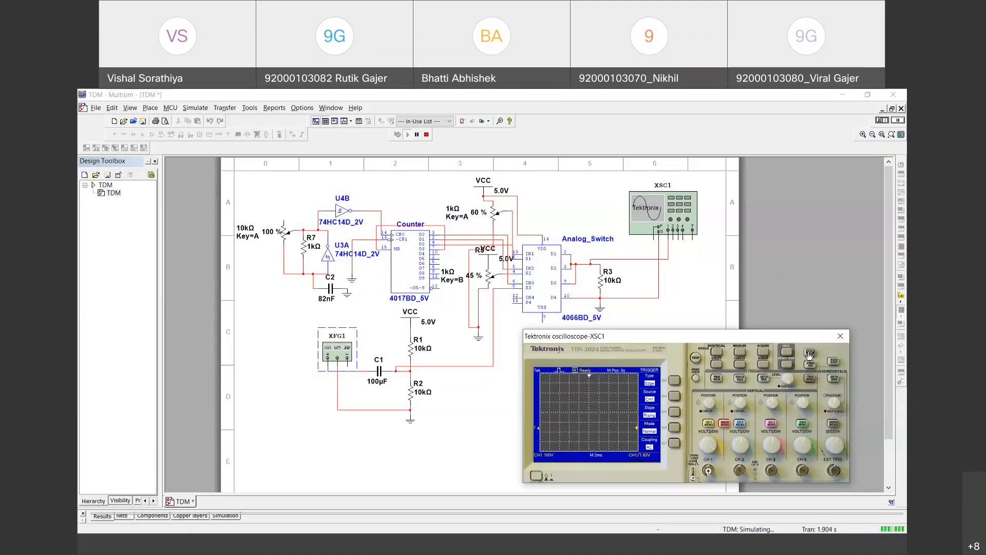
click(675, 444)
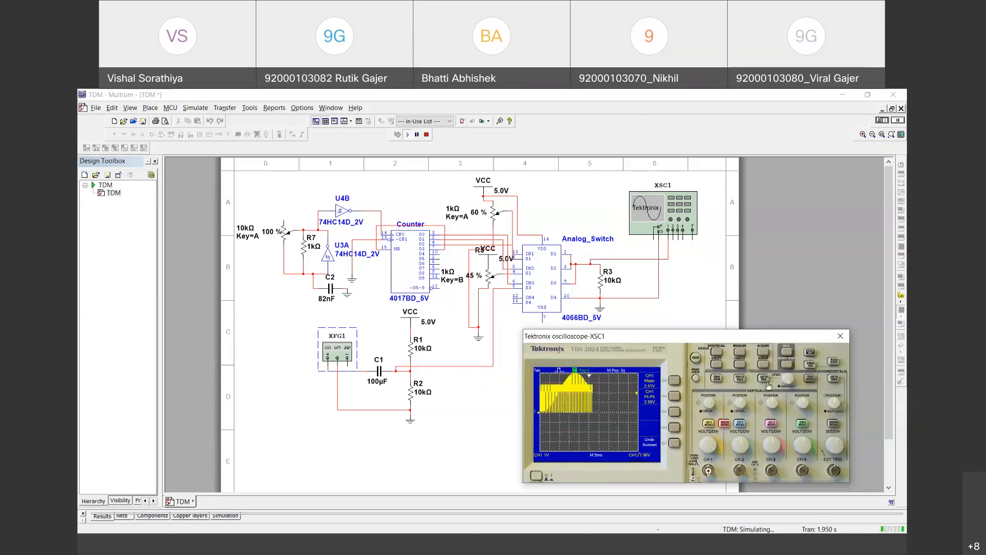
click(810, 379)
click(674, 444)
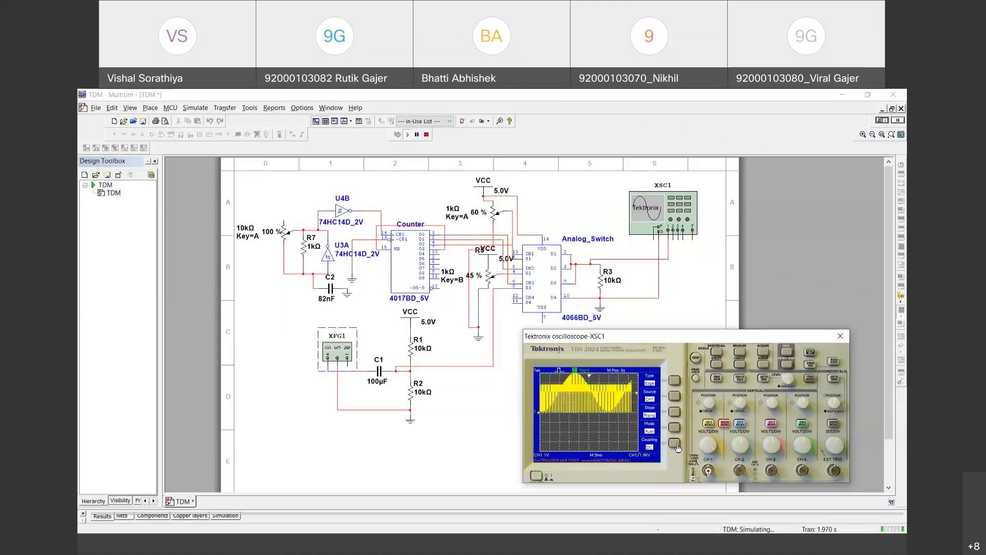
- Adjust the channel 1 scale to 1 V per division and shift its trace lower on the oscilloscope display
click(714, 447)
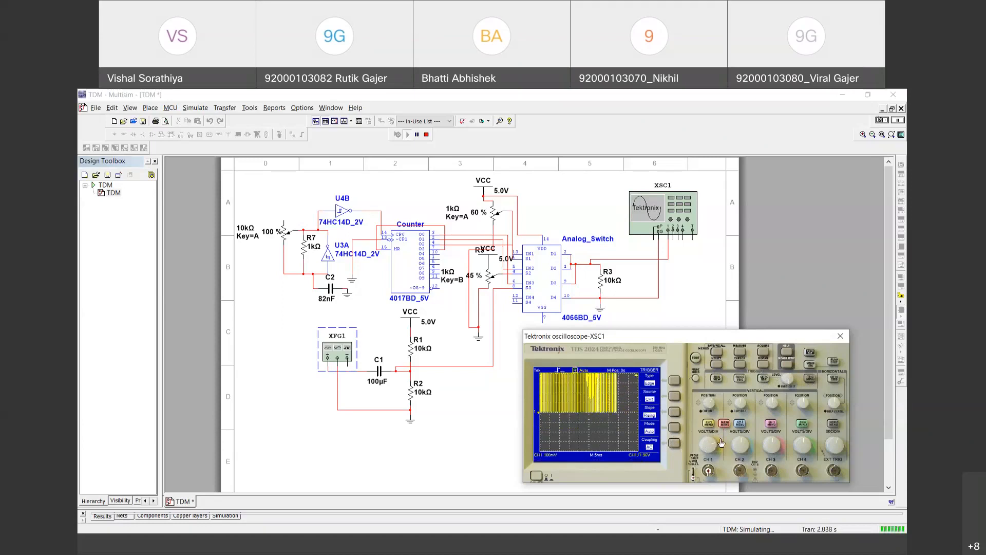
scroll(713, 449, down, 4)
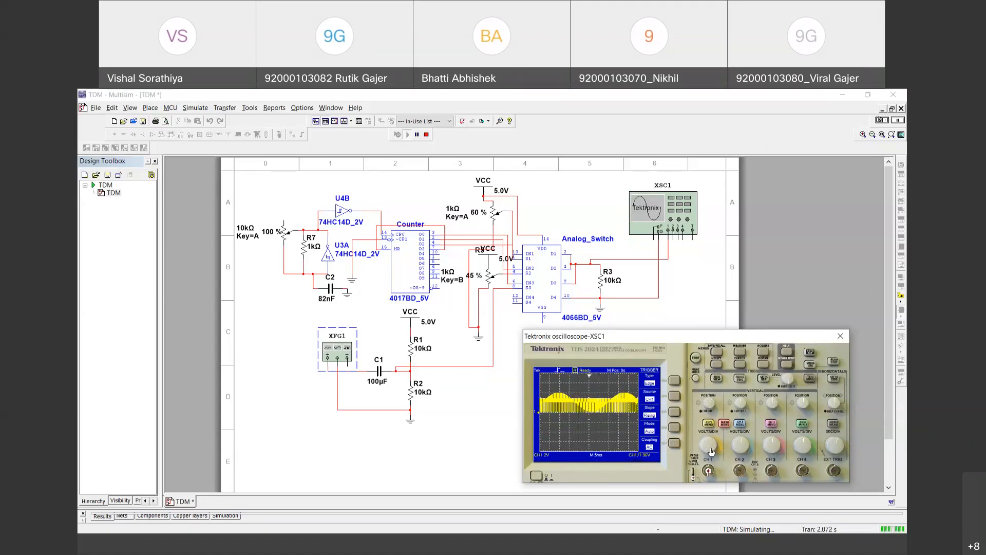
scroll(713, 451, up, 1)
scroll(711, 410, up, 1)
scroll(712, 410, down, 5)
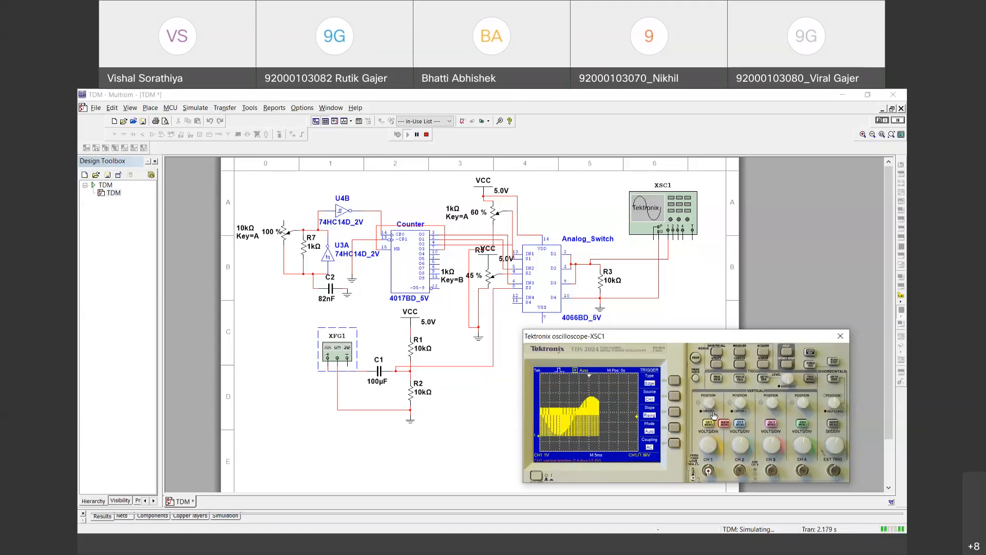
scroll(712, 416, up, 1)
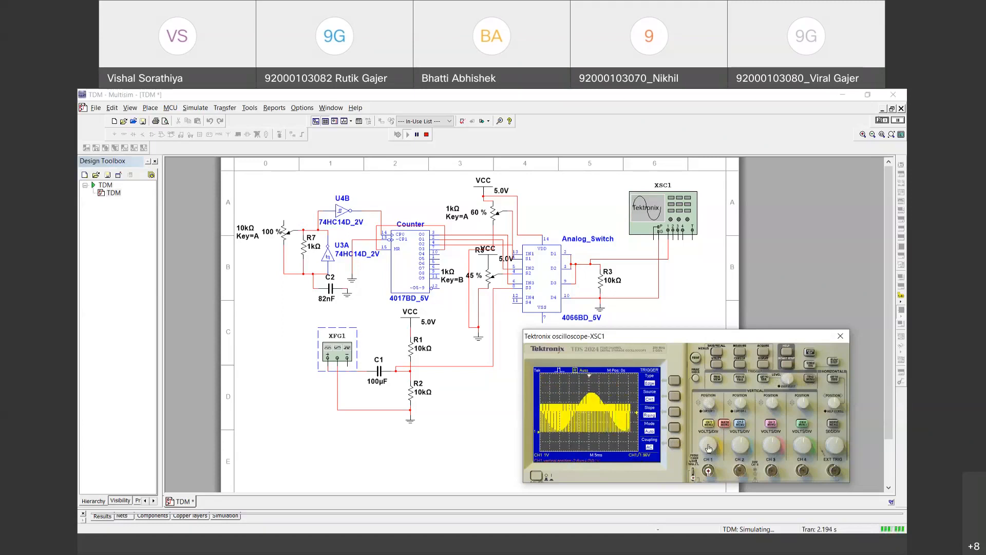
scroll(711, 449, down, 3)
scroll(718, 445, up, 2)
scroll(717, 451, up, 1)
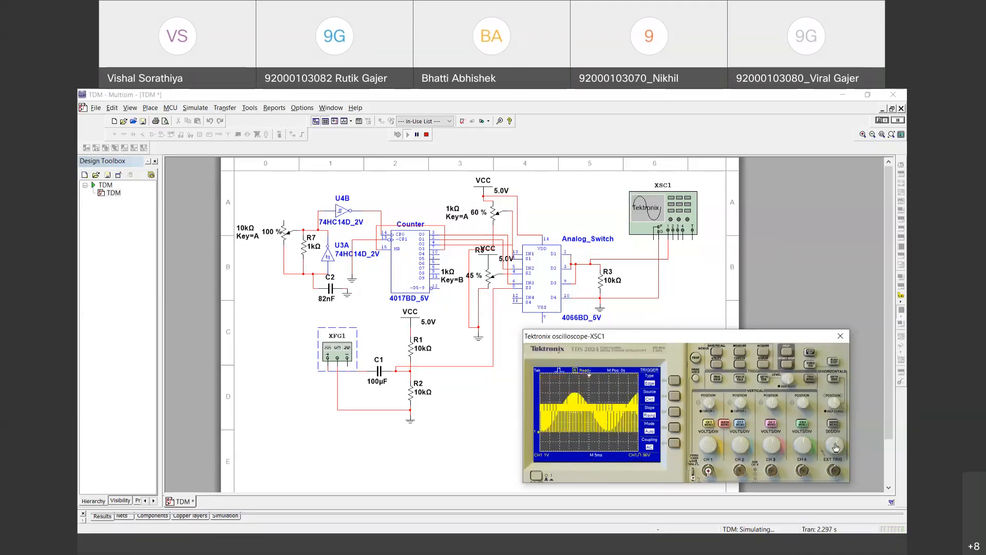
- Set the oscilloscope's time base to 200 µs per division to resolve the individual multiplexed time slots
scroll(835, 447, up, 4)
scroll(838, 446, down, 3)
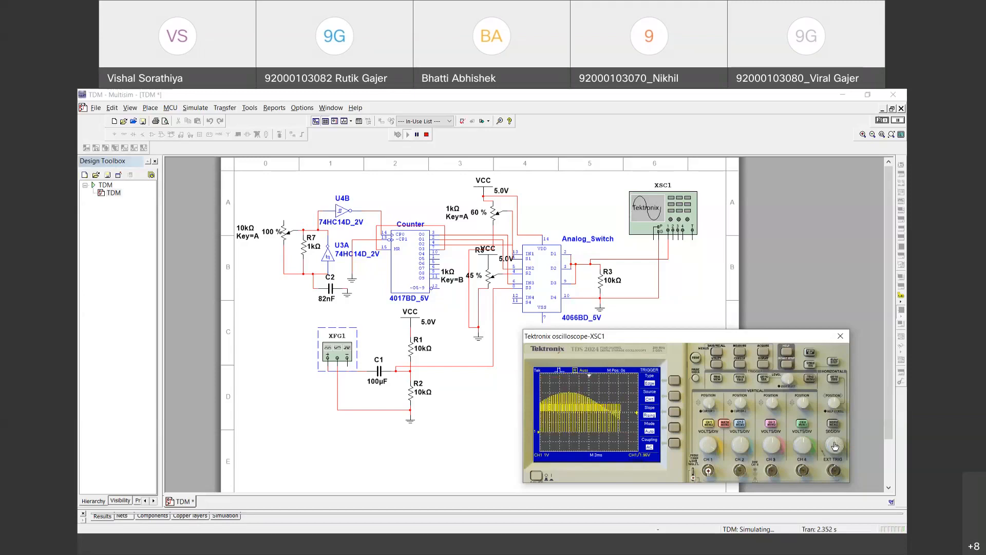
scroll(833, 447, down, 3)
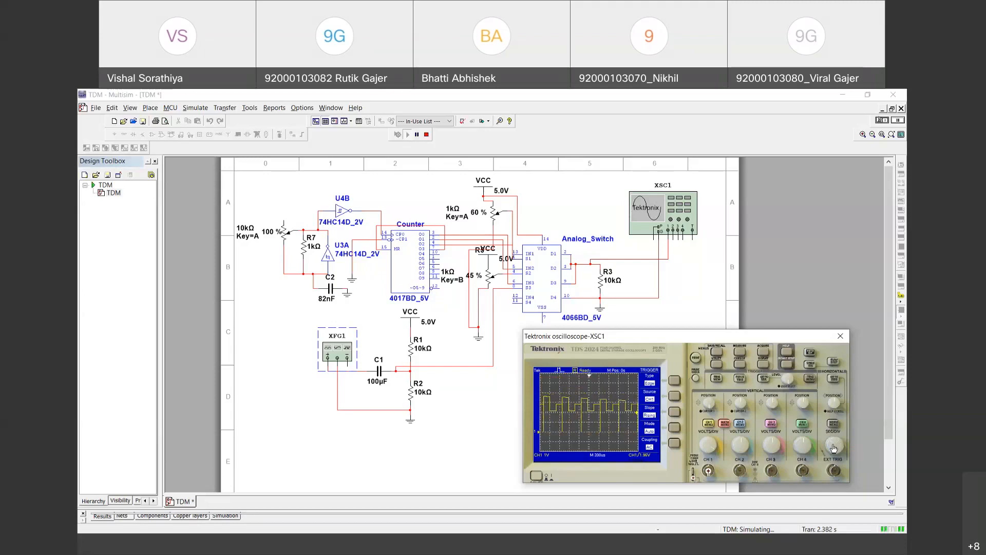
- Set the oscilloscope's time base to 2 ms per division and its trigger coupling to DC
scroll(835, 447, up, 4)
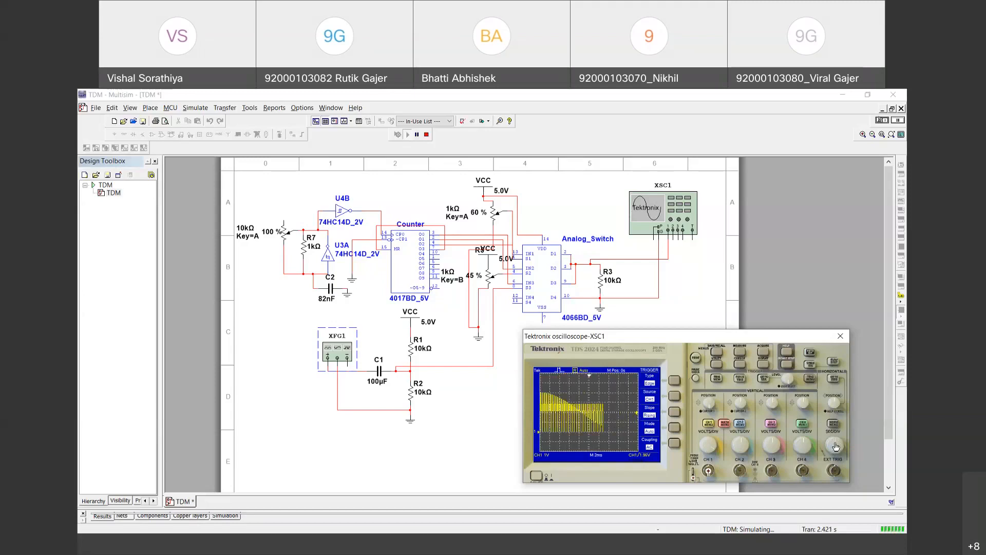
scroll(836, 446, down, 1)
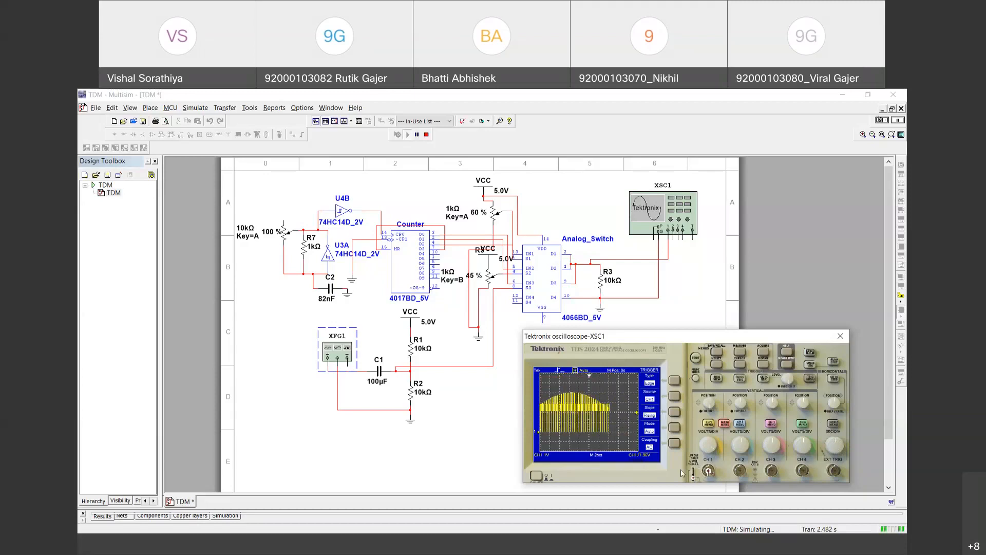
click(675, 447)
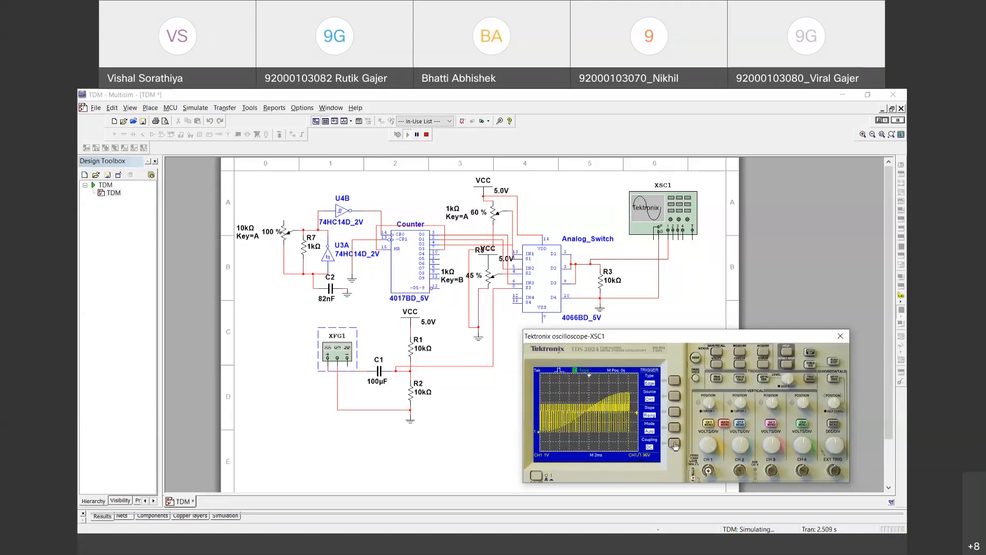
- Set the channel 1 scale to 500 mV per division and the time base to 5 ms per division
click(715, 449)
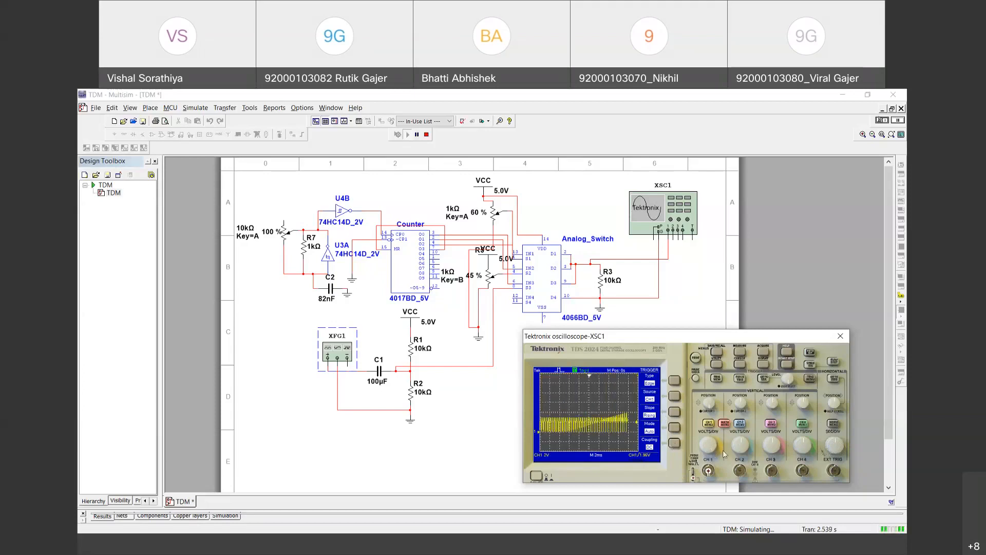
click(714, 451)
click(834, 446)
click(840, 445)
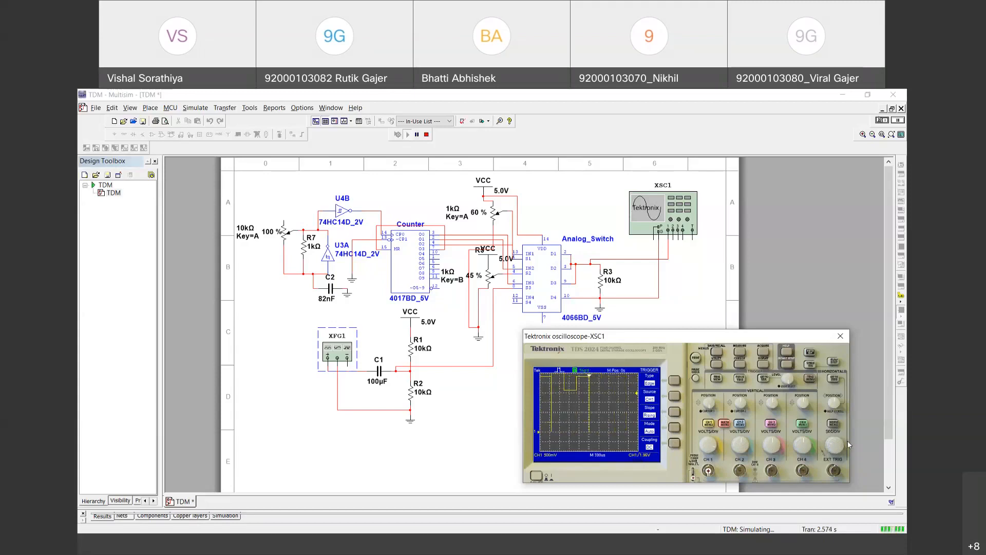
click(838, 445)
click(841, 449)
click(840, 447)
click(839, 446)
click(837, 446)
- Try a 1.5 ms horizontal trace position, reset it to zero and start a single-sequence acquisition on the oscilloscope
click(842, 405)
click(842, 405)
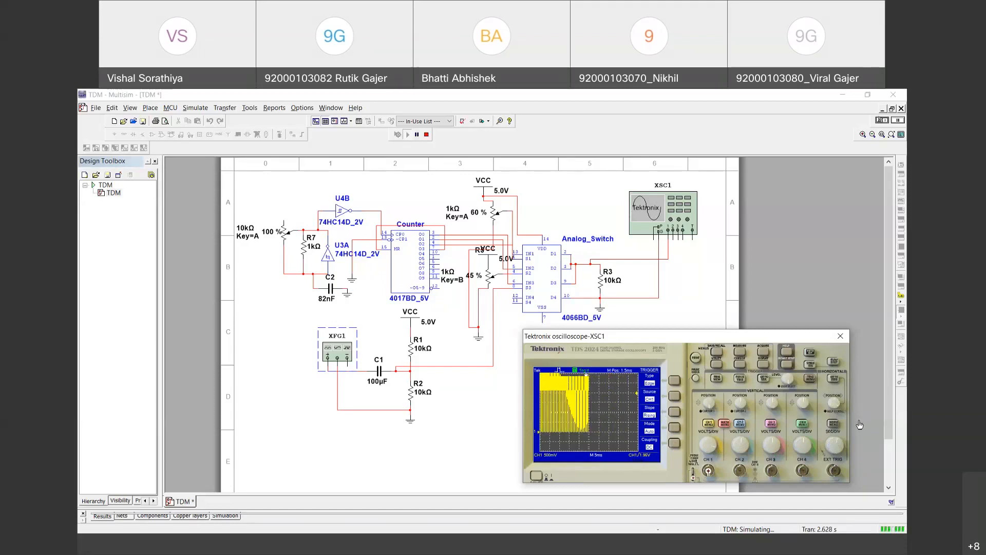
click(834, 381)
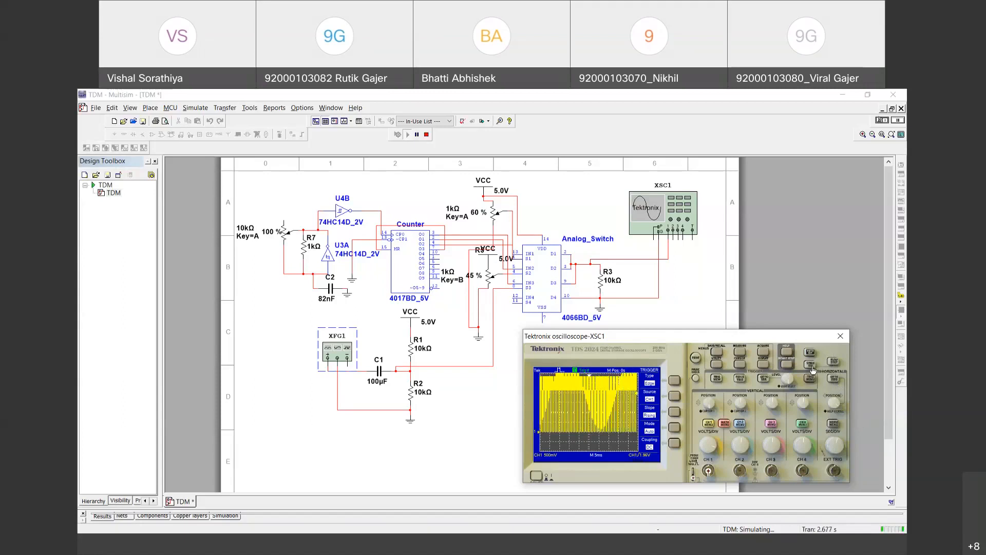
click(812, 366)
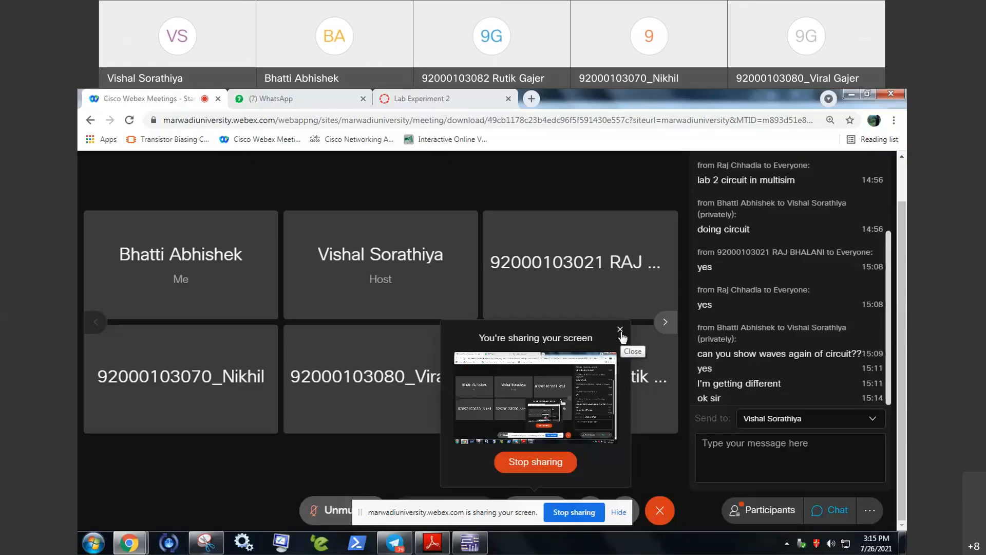
- In the Webex meeting, dismiss the screen-sharing notice and send the host the private chat message "is it visible"
click(620, 329)
click(745, 442)
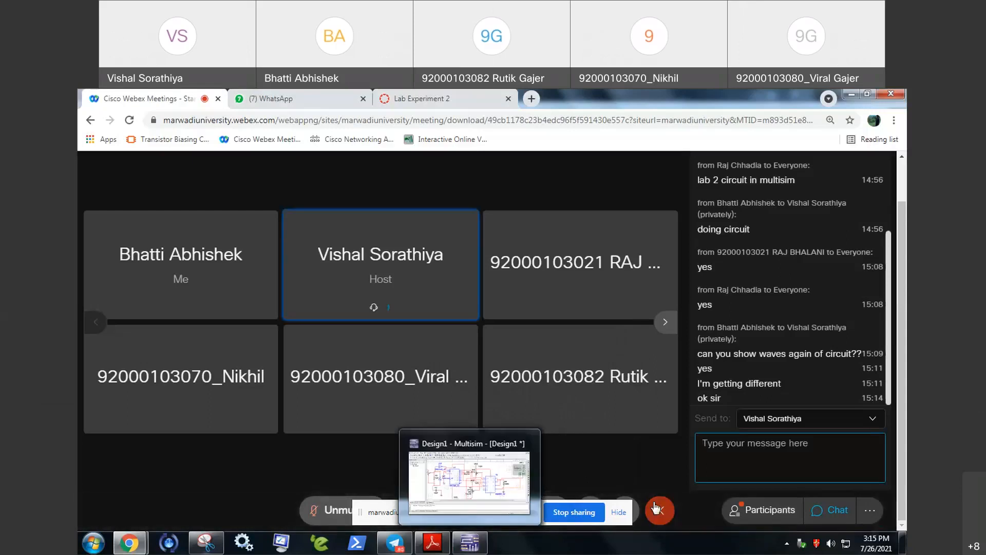
text(is it )
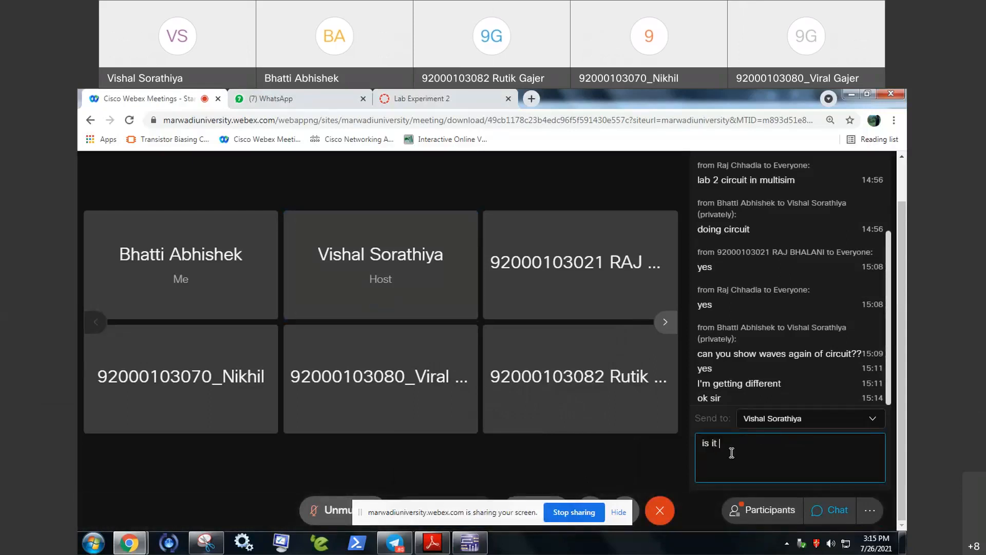
text(visible)
key(Return)
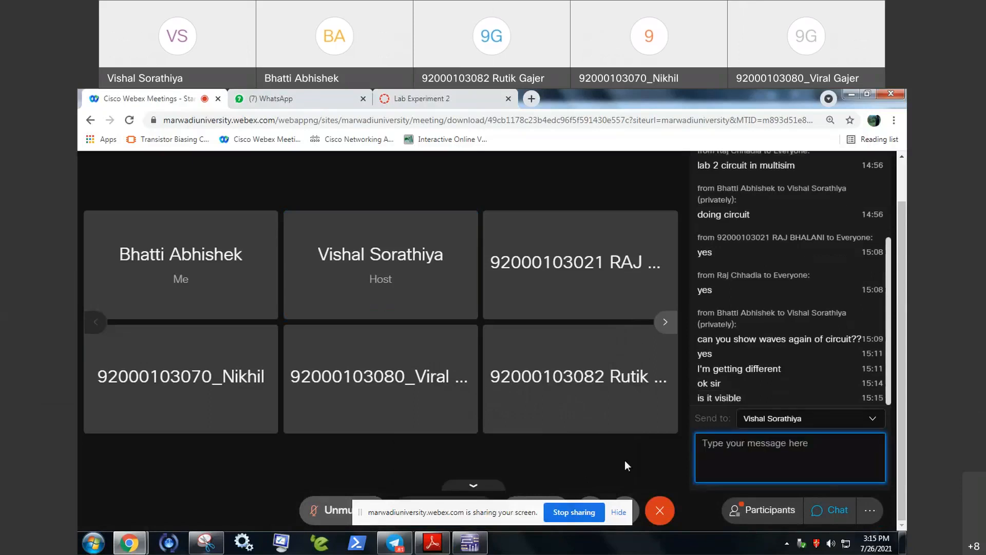
- Switch to the Design1 circuit in Multisim and run its simulation briefly with the oscilloscope open, then stop it
click(474, 548)
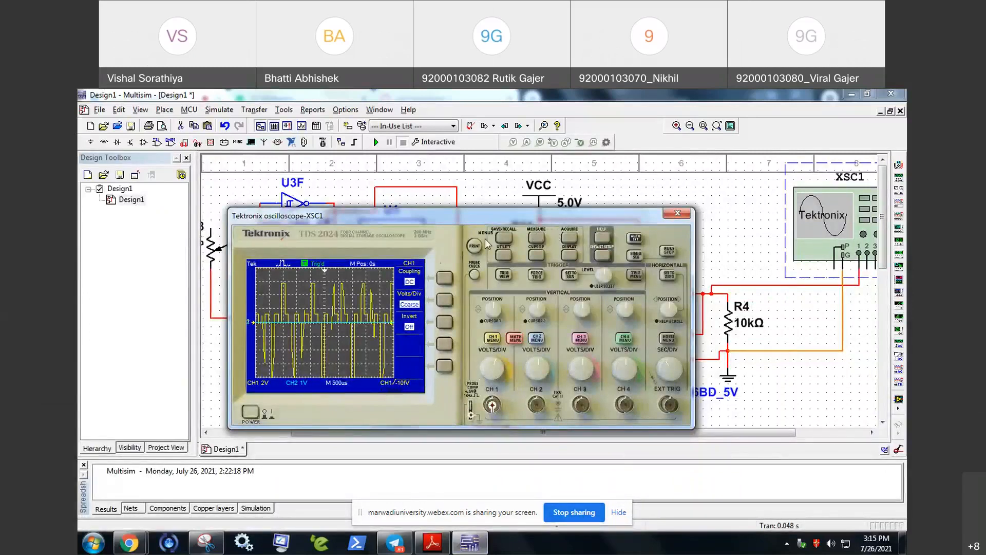
drag(536, 215, 537, 215)
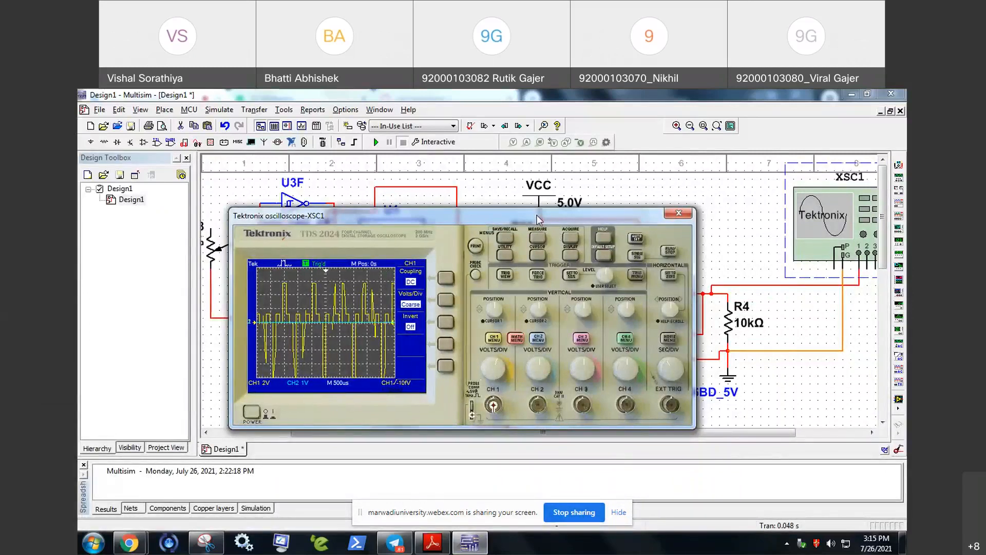
click(376, 142)
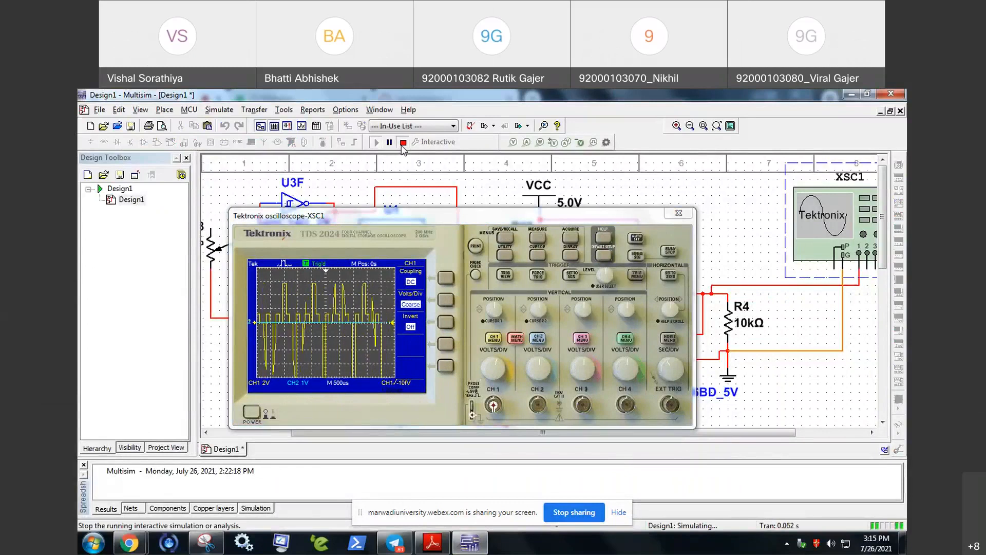
click(402, 143)
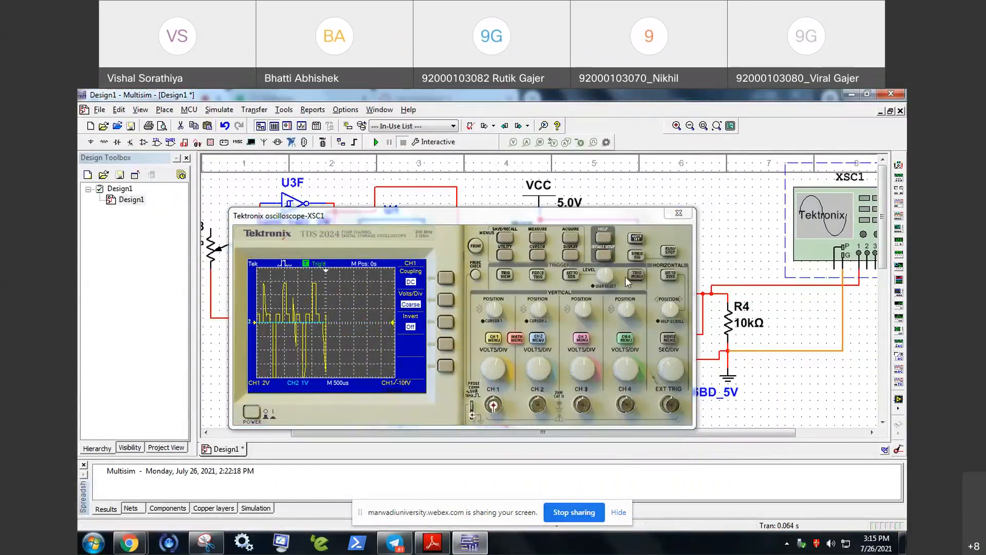
- Autoset the oscilloscope, rerun the simulation with a 1 ms per division time base, then stop it and close the oscilloscope
click(635, 242)
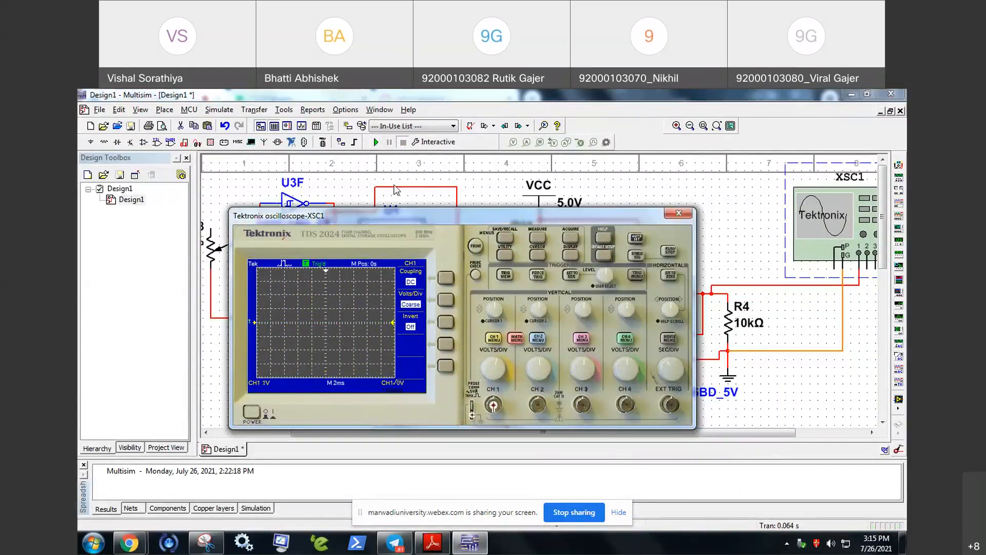
click(376, 142)
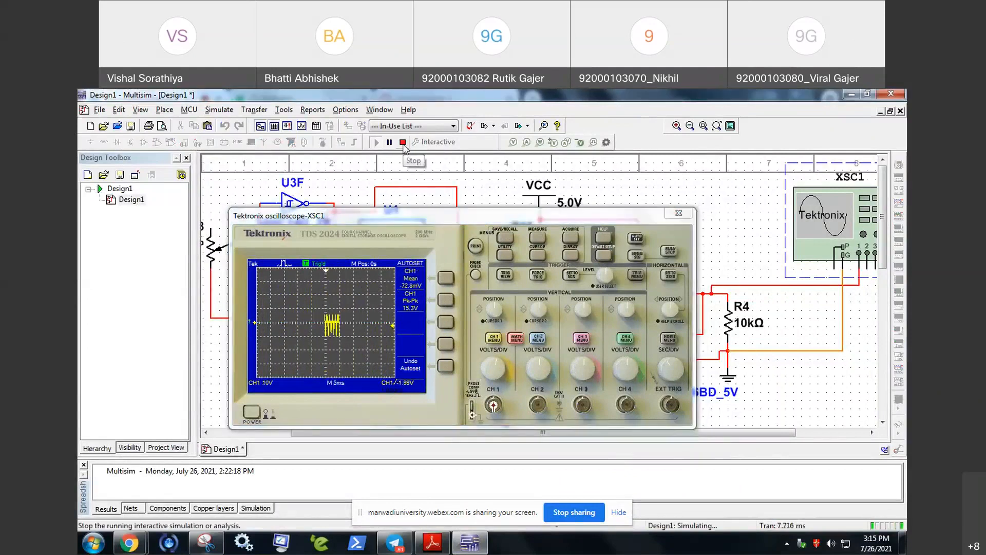
click(670, 367)
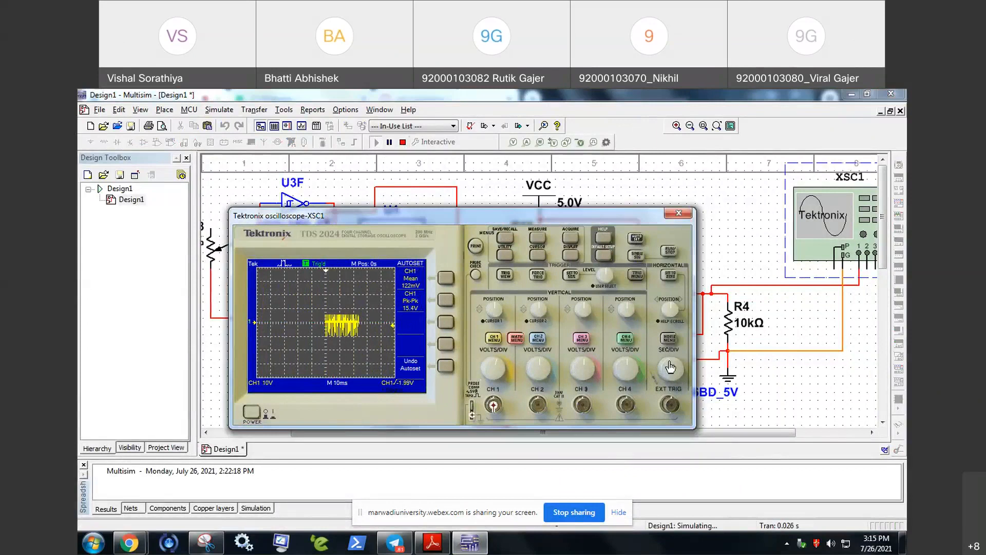
click(668, 370)
click(665, 371)
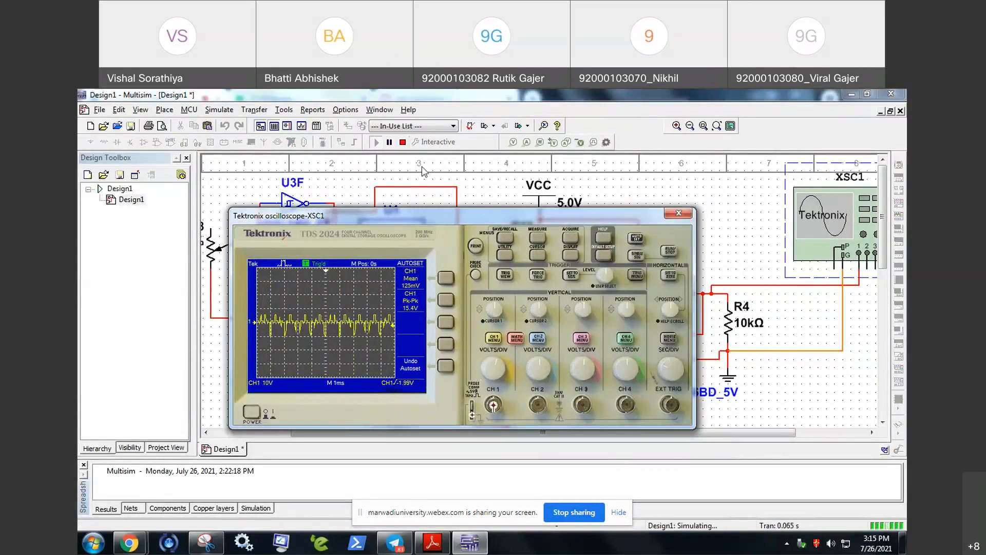
click(403, 144)
click(667, 214)
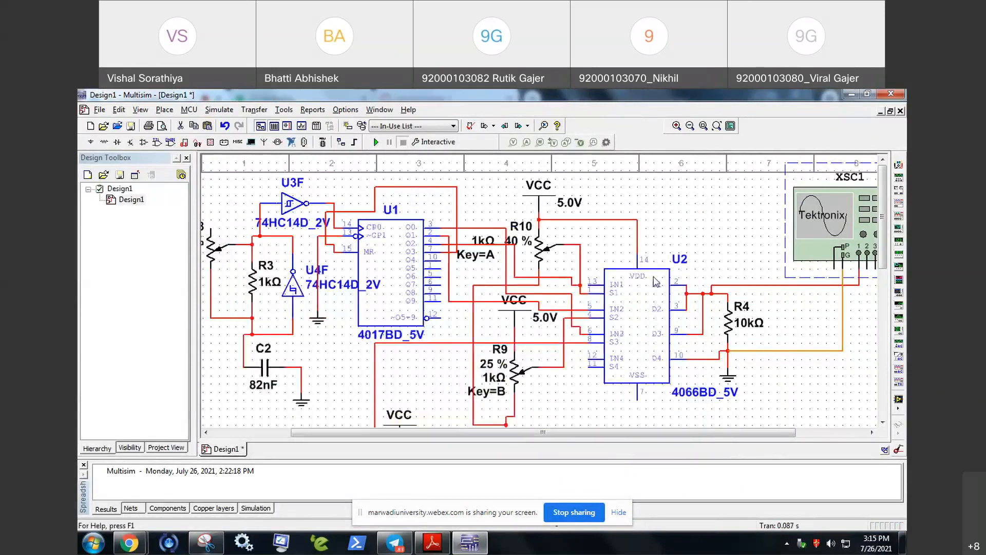
- Examine the complete Design1 schematic and the net properties of the ground wire at the 4017BD counter
scroll(656, 281, down, 1)
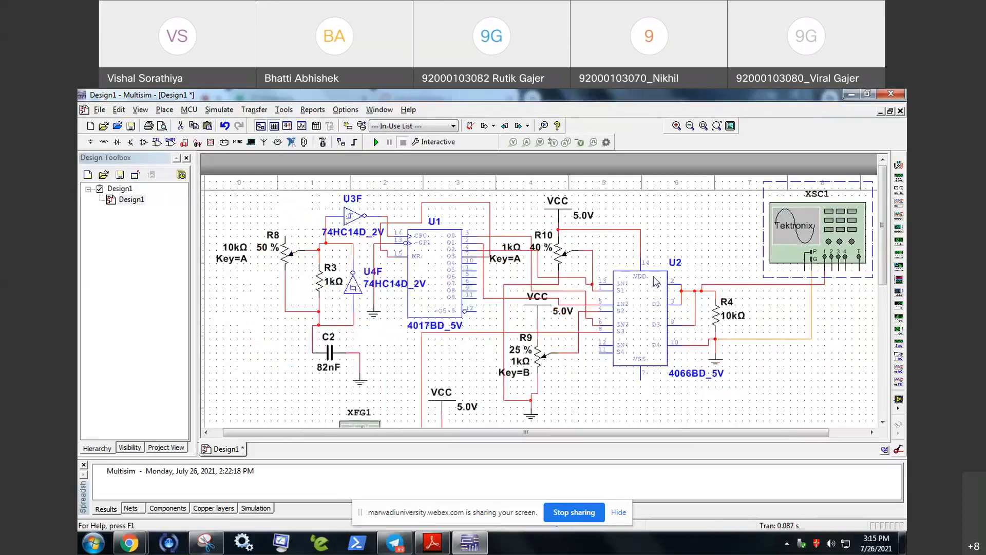
scroll(656, 281, down, 2)
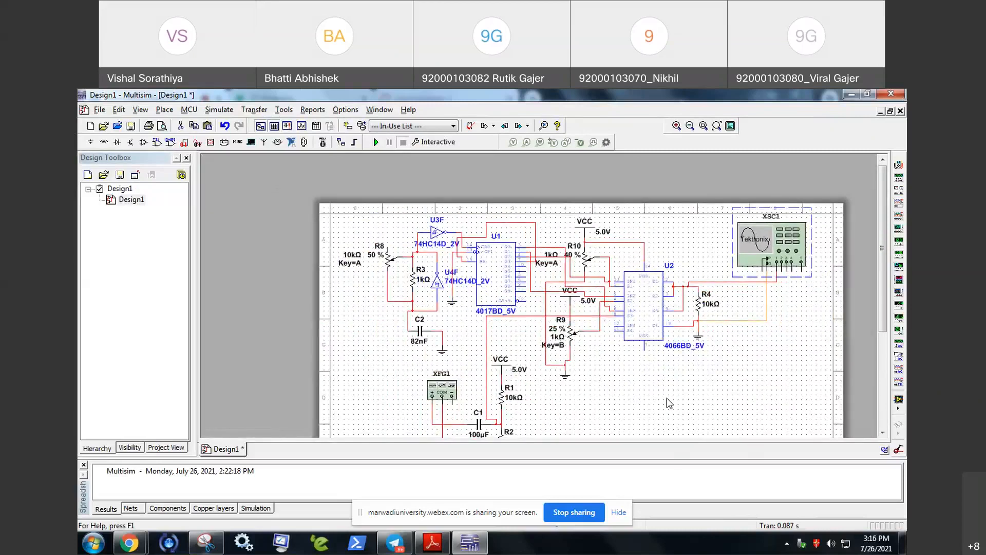
scroll(670, 403, down, 2)
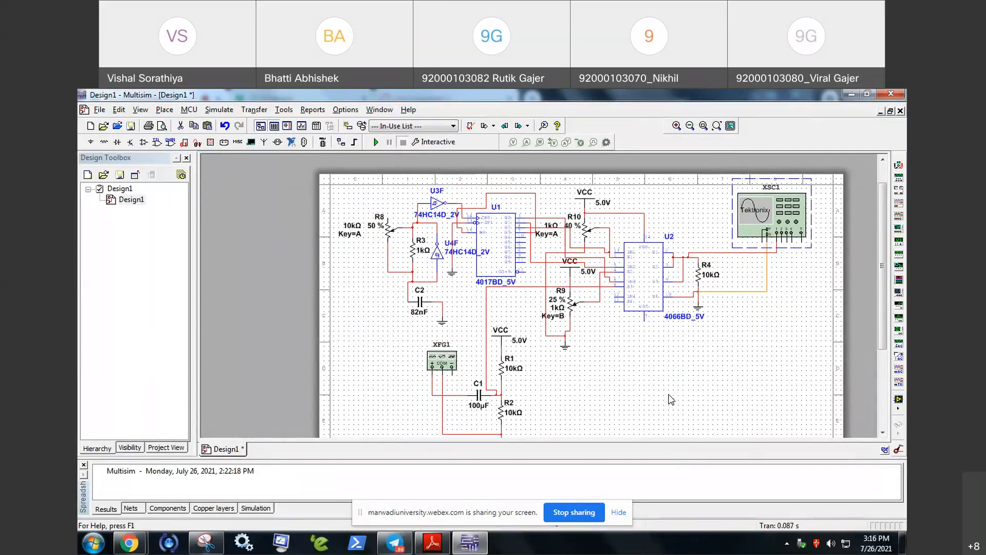
mouse_move(606, 247)
click(488, 260)
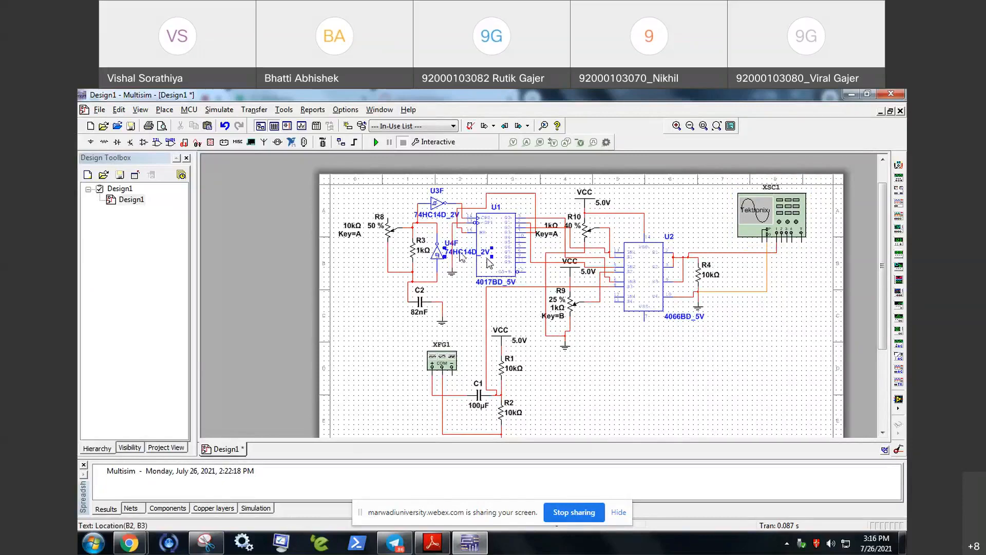
double_click(452, 246)
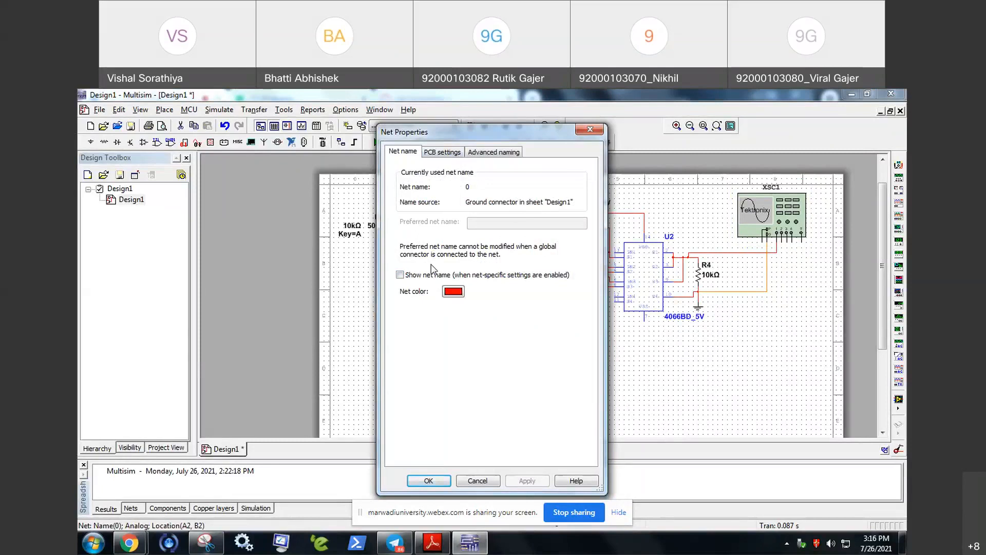
click(590, 129)
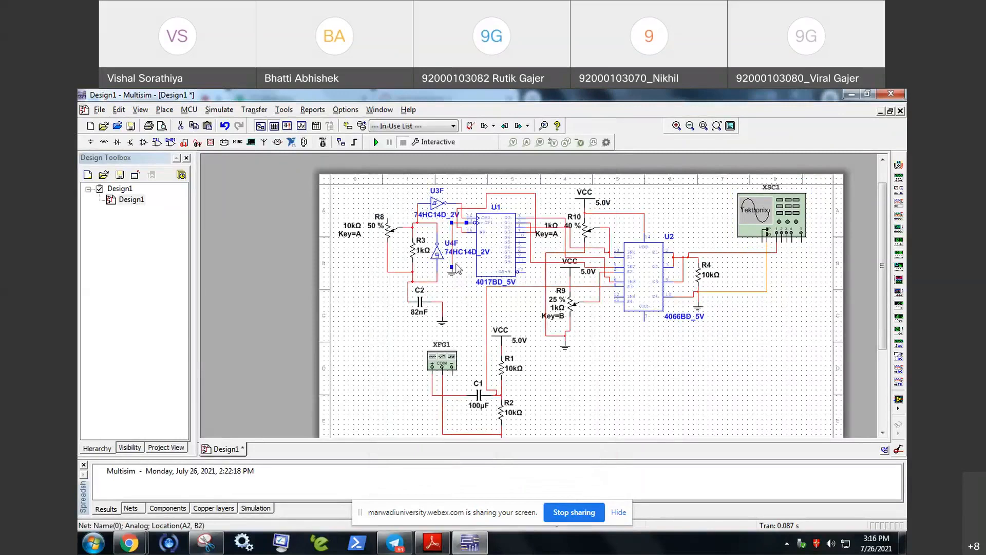
- Assign section A to the 74HC14D Schmitt-trigger inverter U4
click(441, 256)
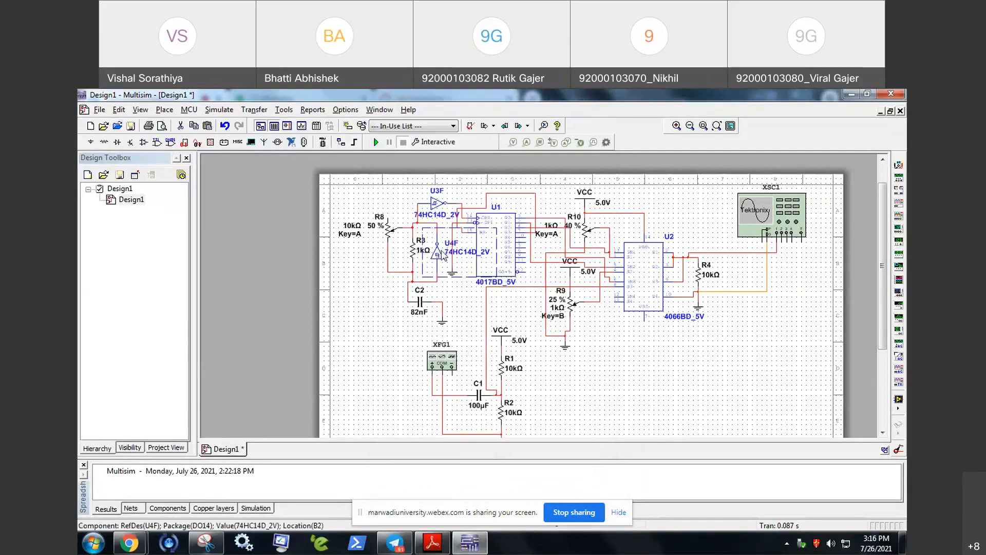
double_click(440, 255)
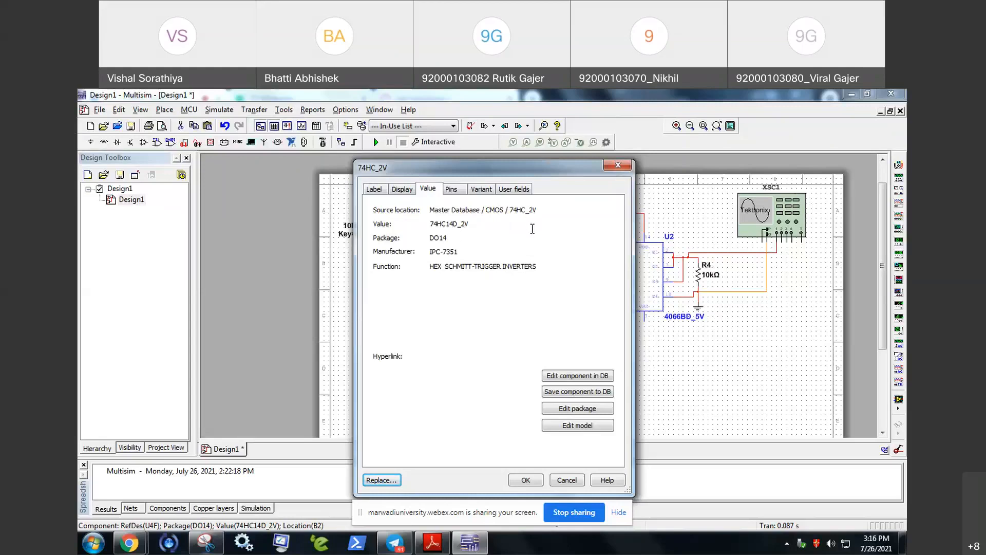
click(384, 192)
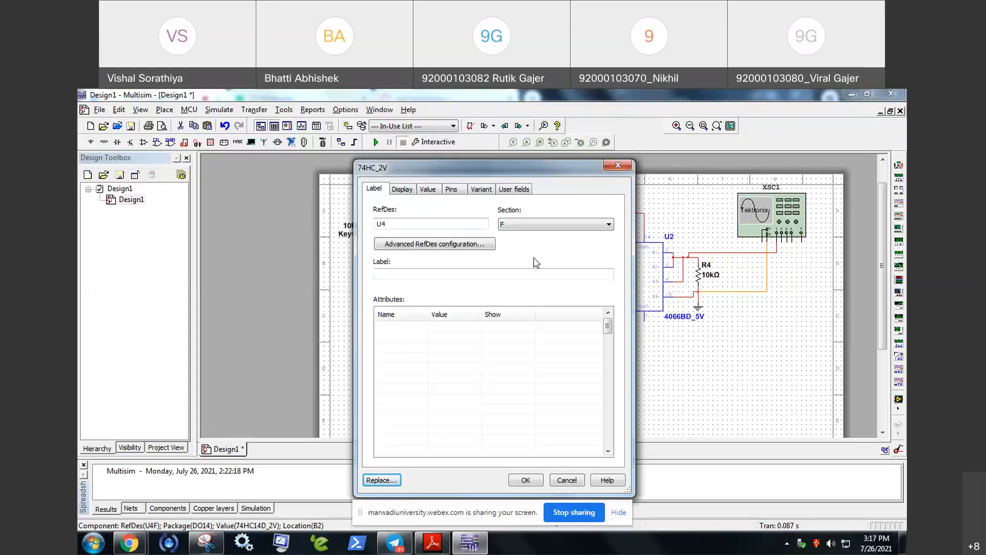
click(573, 226)
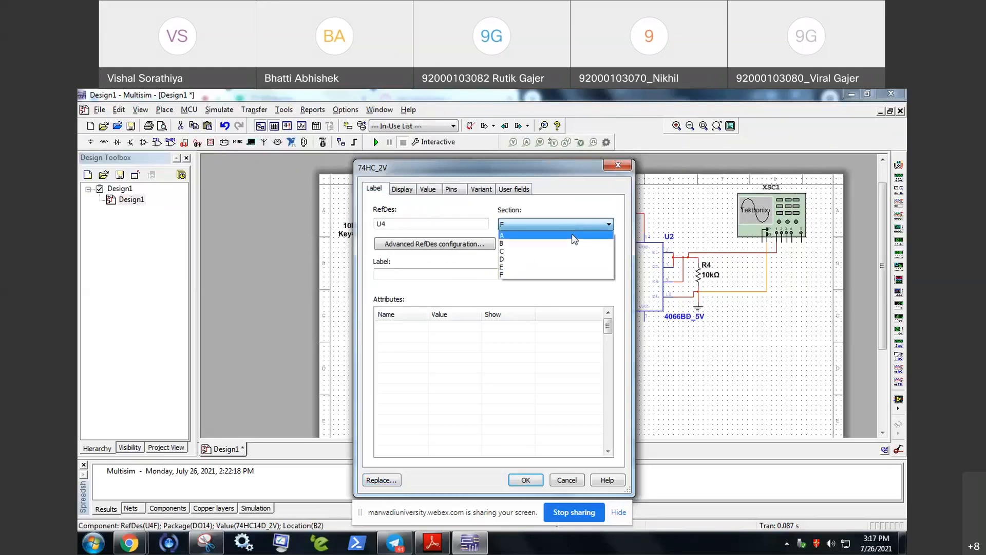
click(572, 237)
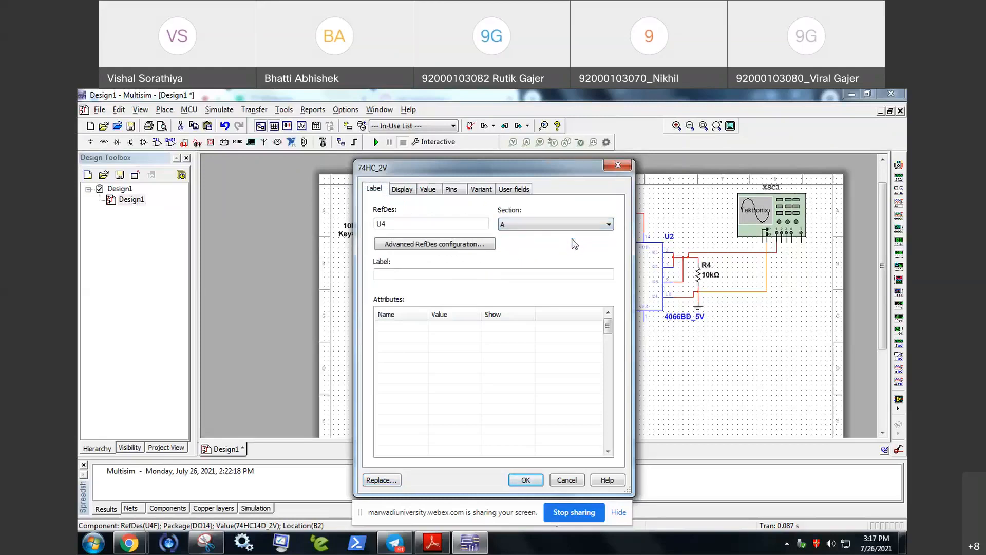
click(533, 478)
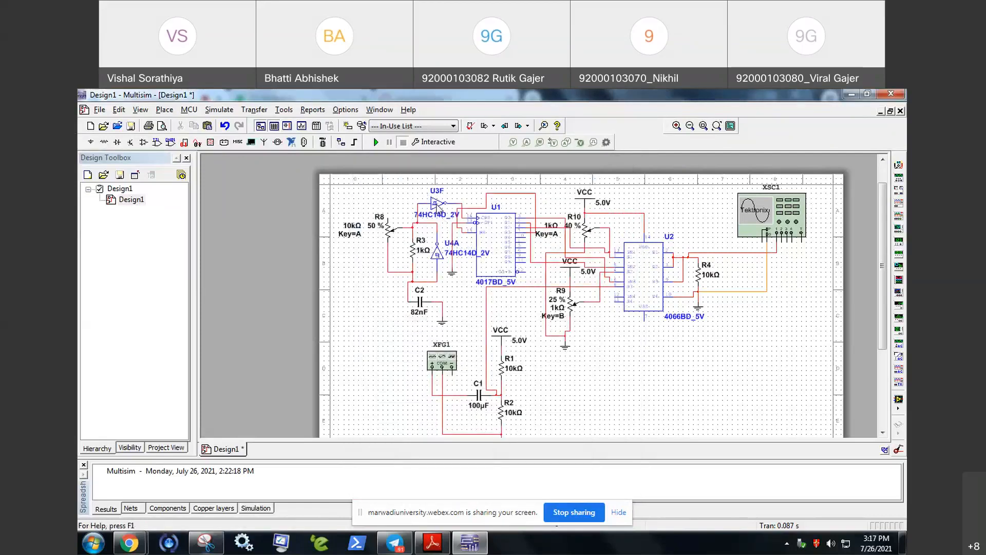
- Assign section B to the 74HC14D inverter U3 that feeds the counter's clock, after trying section A
double_click(437, 206)
click(513, 224)
click(512, 237)
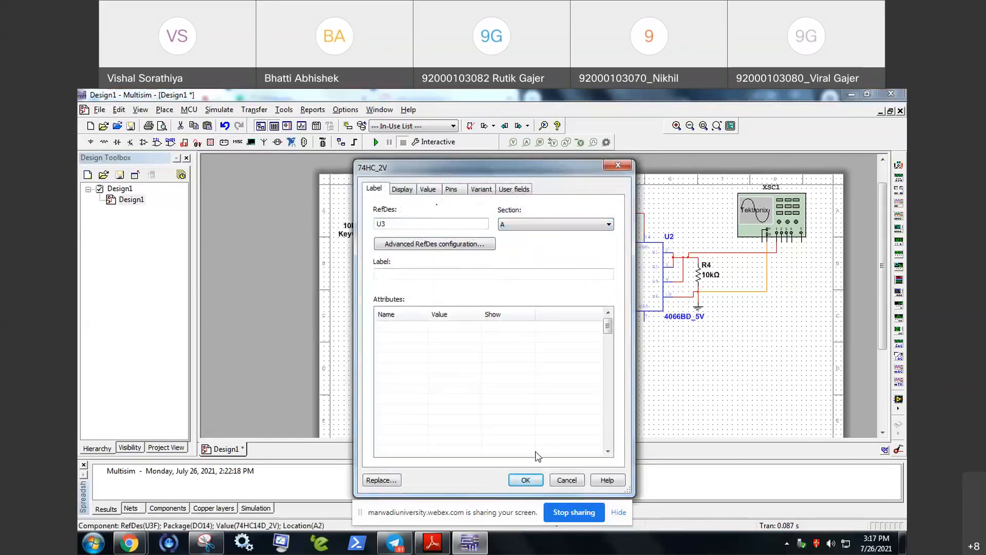
click(539, 224)
click(516, 240)
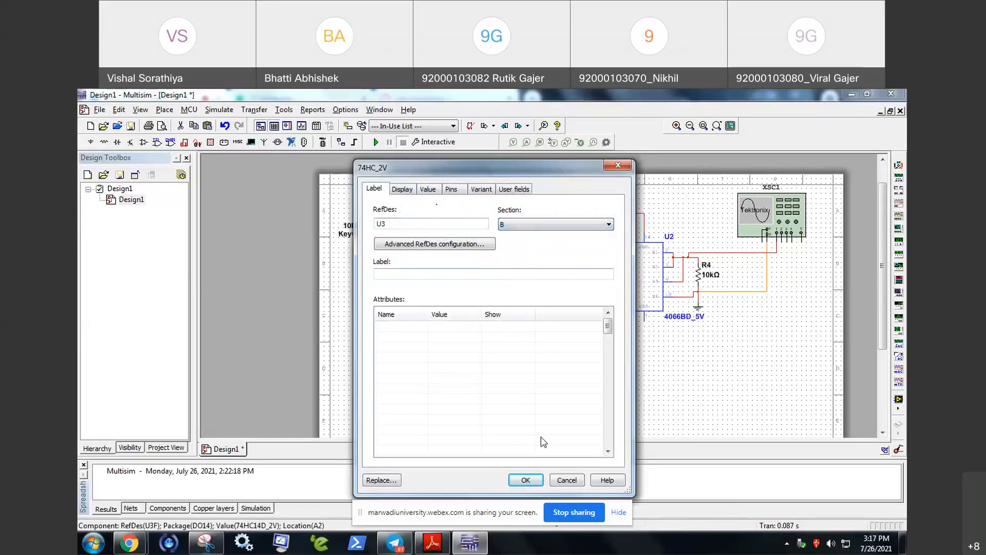
click(525, 480)
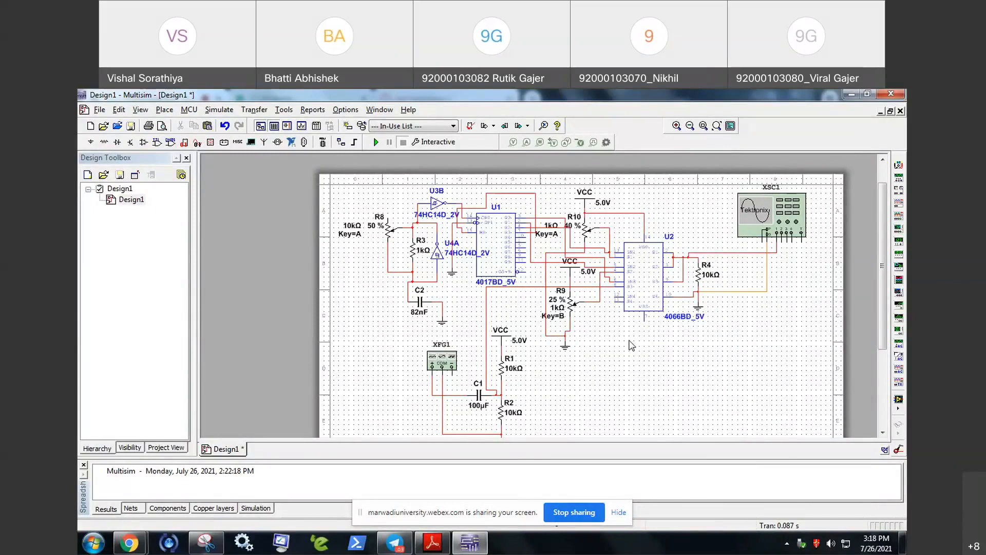
- Delete the wire between the counter's O2 output and the 4066BD's IN1 pin and redraw it clear of R10's wiper wire
scroll(523, 240, up, 1)
scroll(524, 240, up, 1)
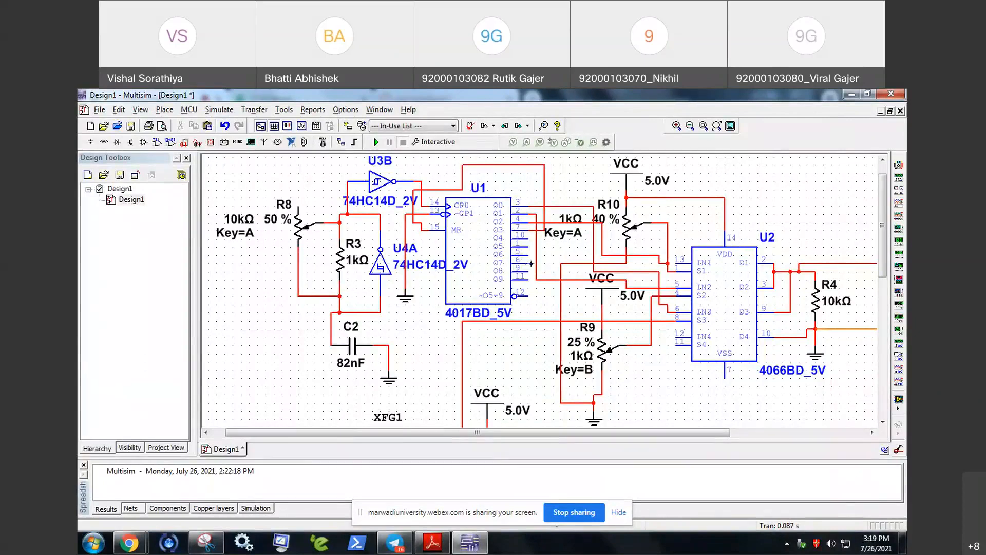
scroll(533, 267, down, 2)
scroll(533, 267, up, 1)
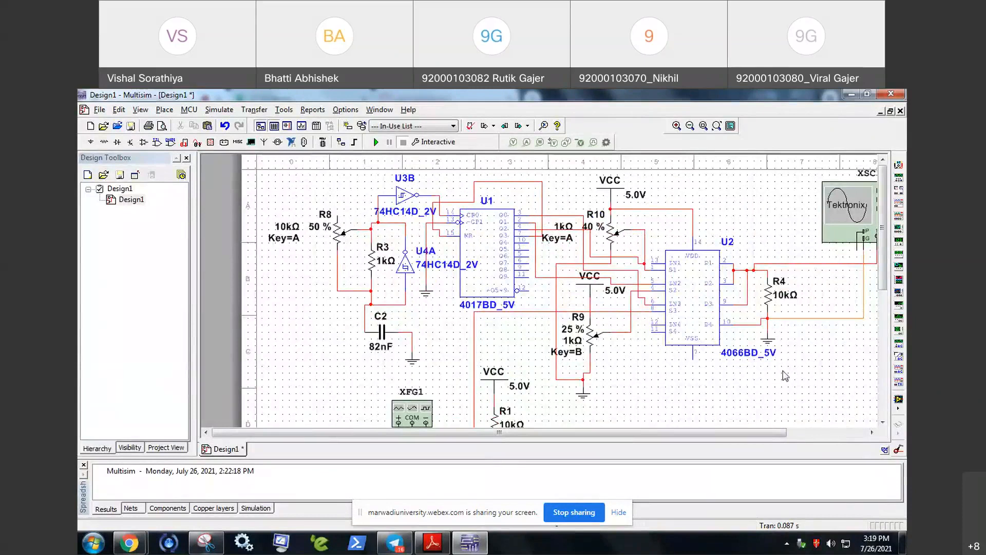
scroll(739, 362, up, 1)
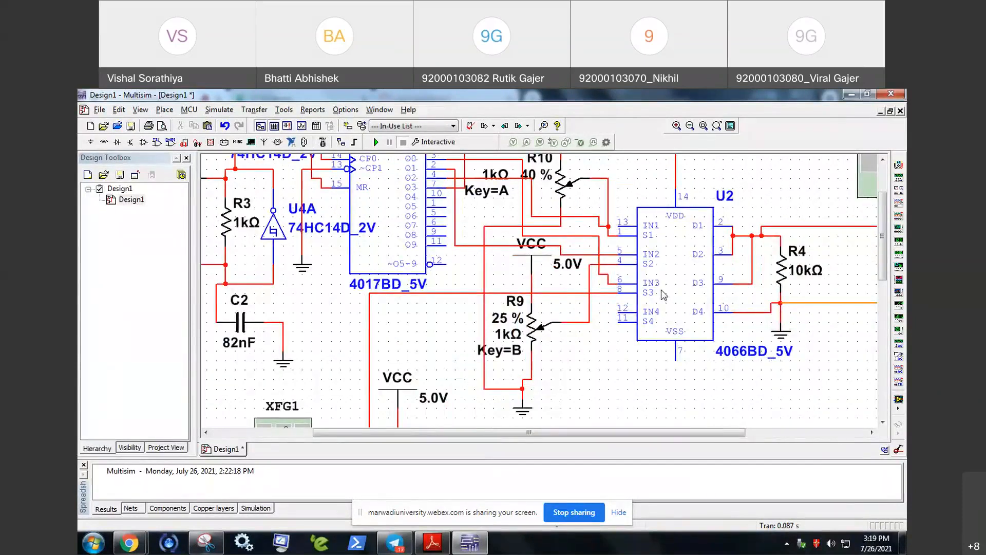
scroll(664, 295, up, 1)
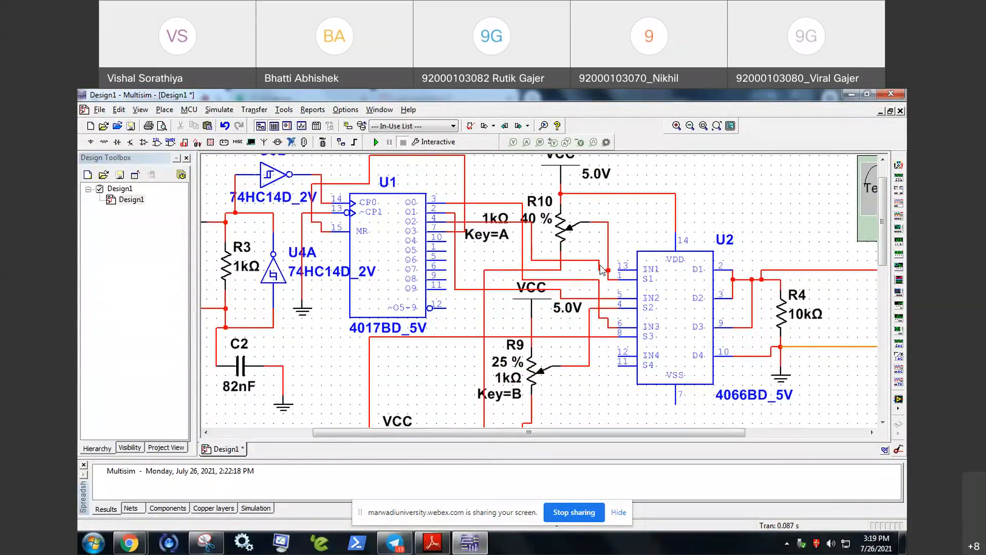
click(602, 269)
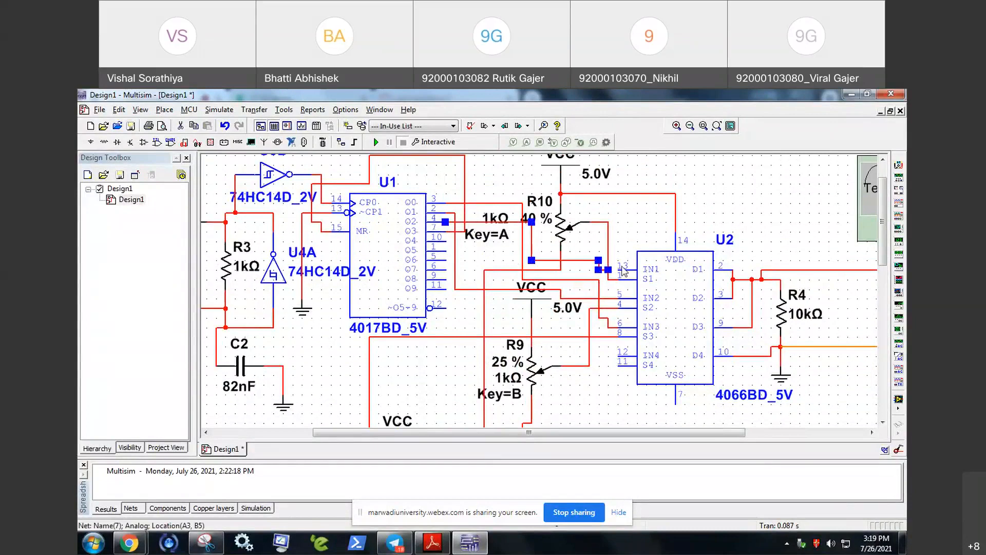
key(Delete)
click(620, 268)
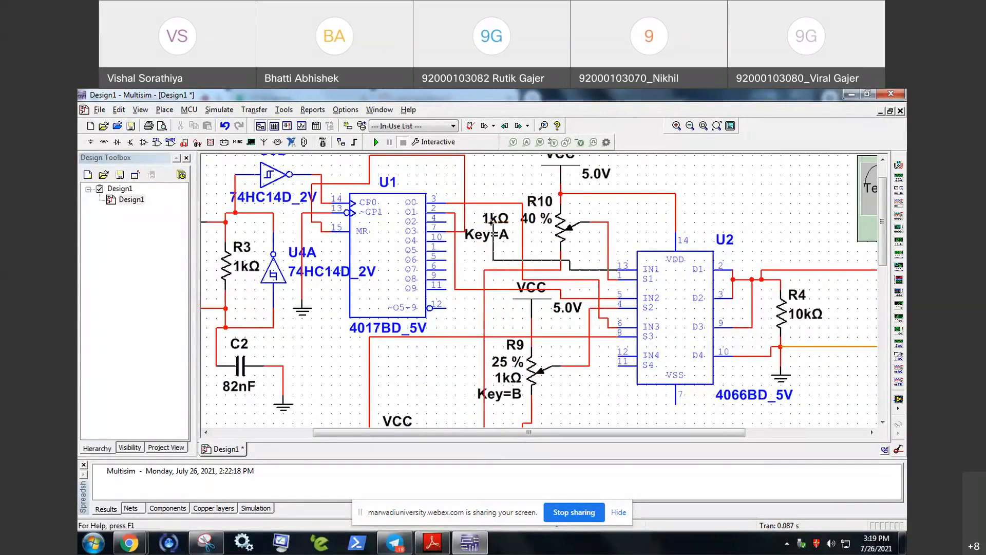
click(483, 231)
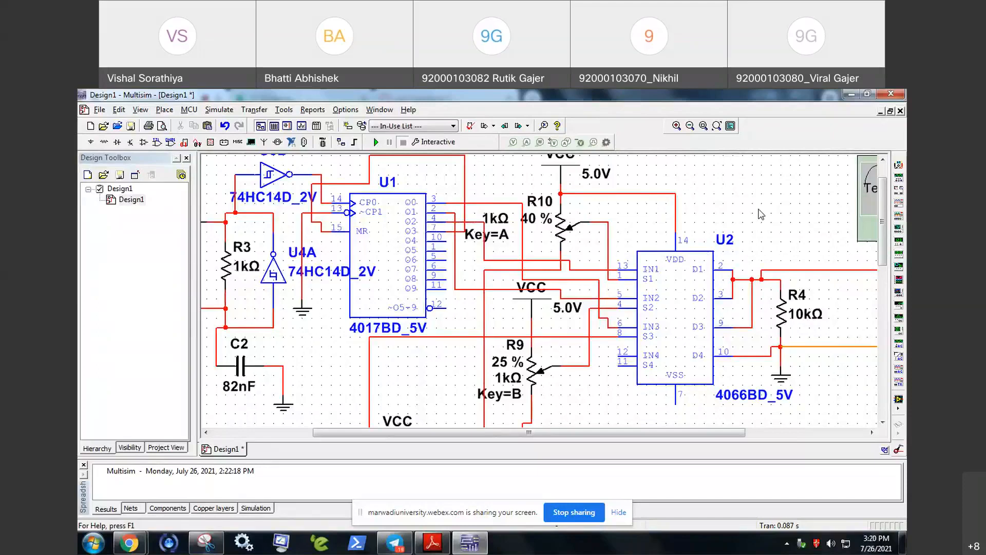
- Examine the wires from the counter to the 4066BD's IN2 and IN3 pins and the switch outputs joined at R4
scroll(760, 215, down, 2)
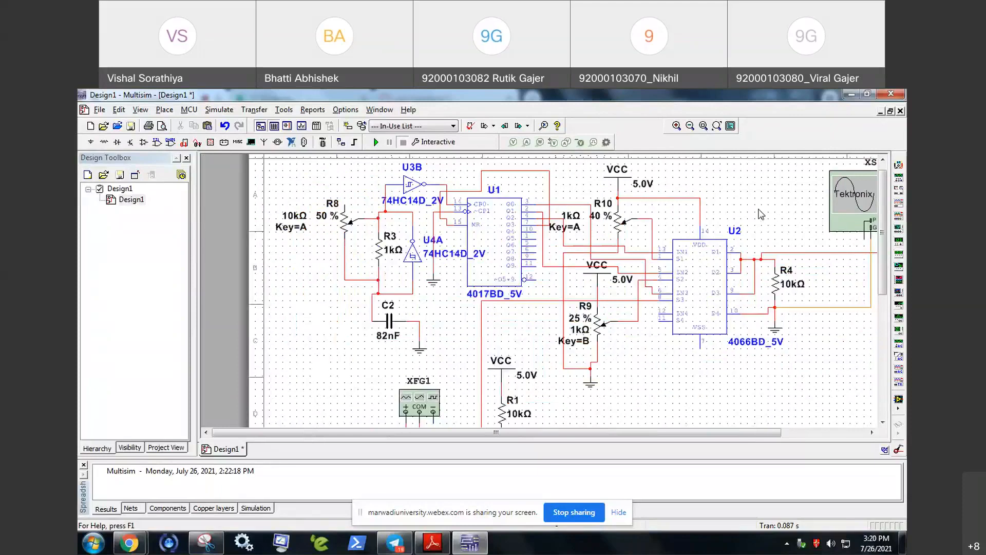
drag(618, 432, 652, 435)
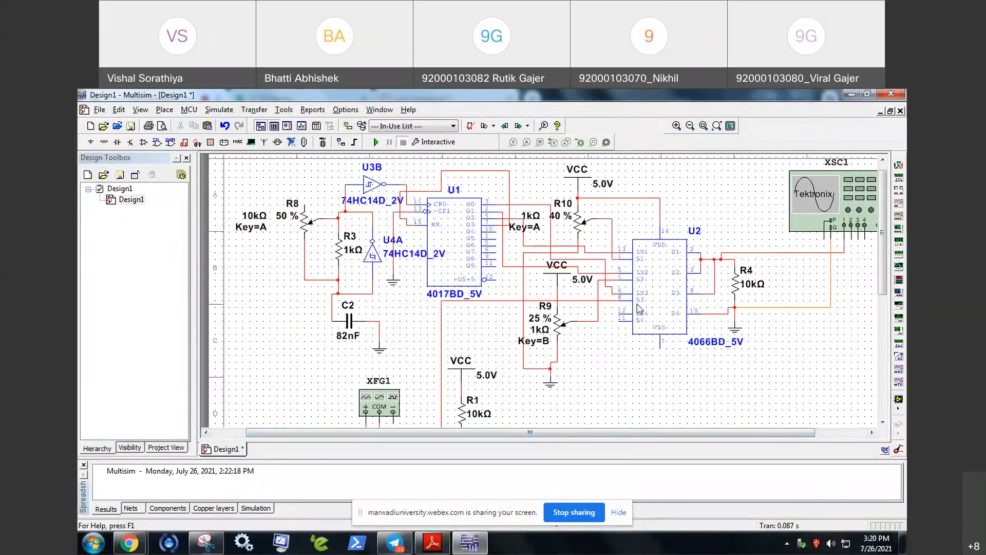
scroll(638, 308, up, 2)
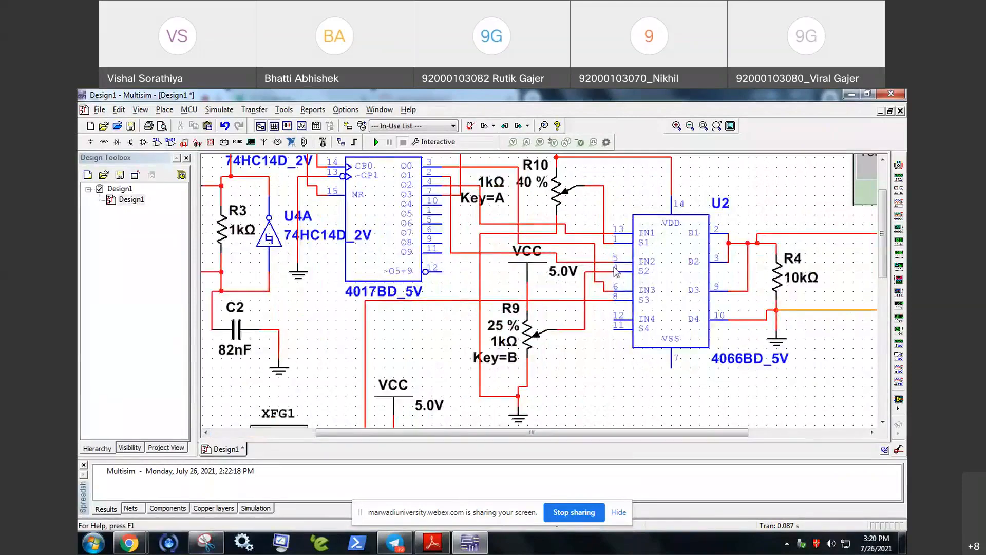
click(570, 262)
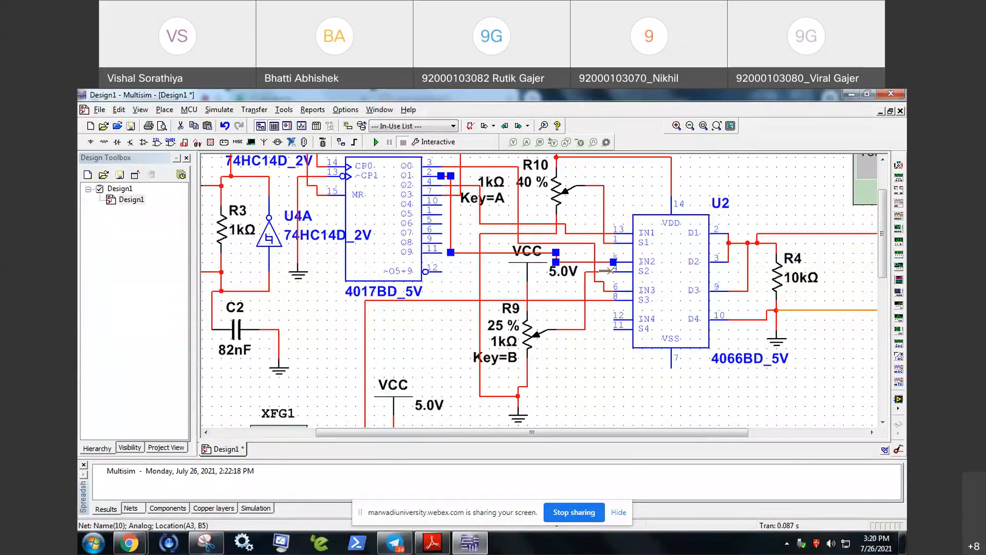
click(674, 205)
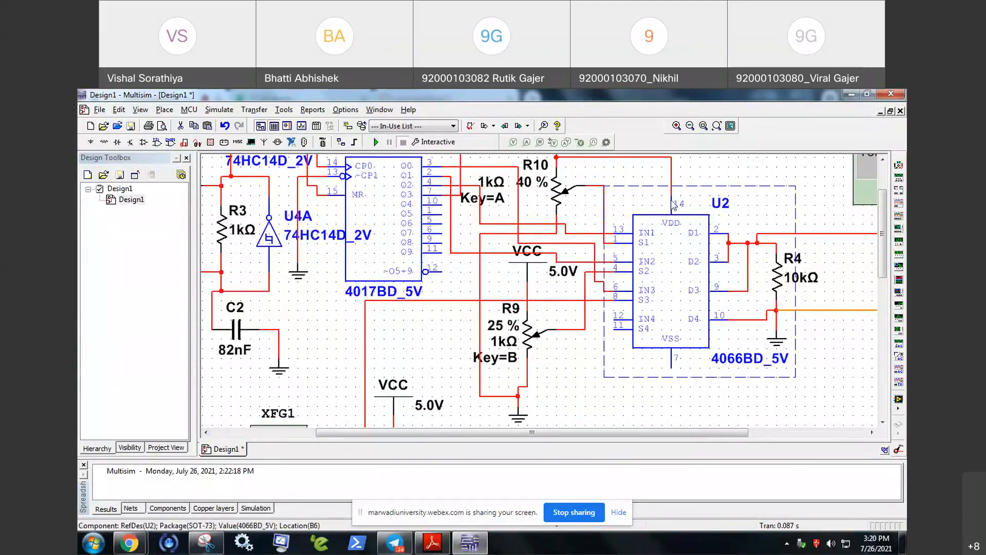
scroll(686, 274, down, 2)
scroll(662, 278, up, 2)
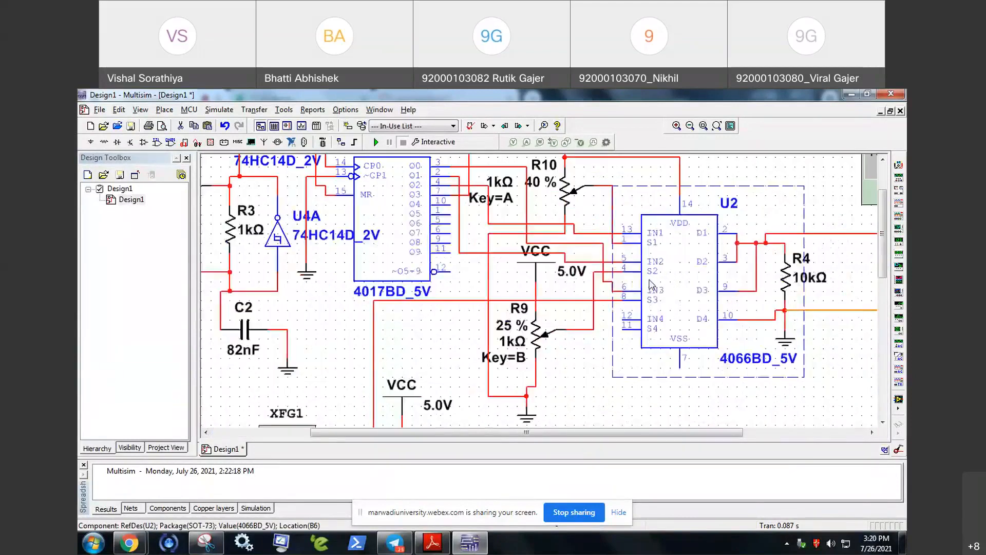
click(611, 286)
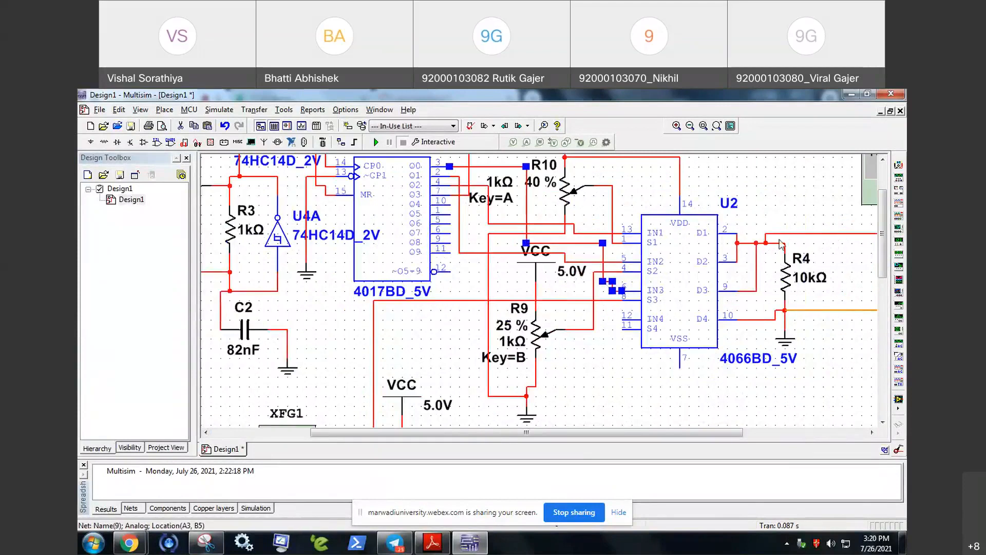
scroll(768, 294, up, 1)
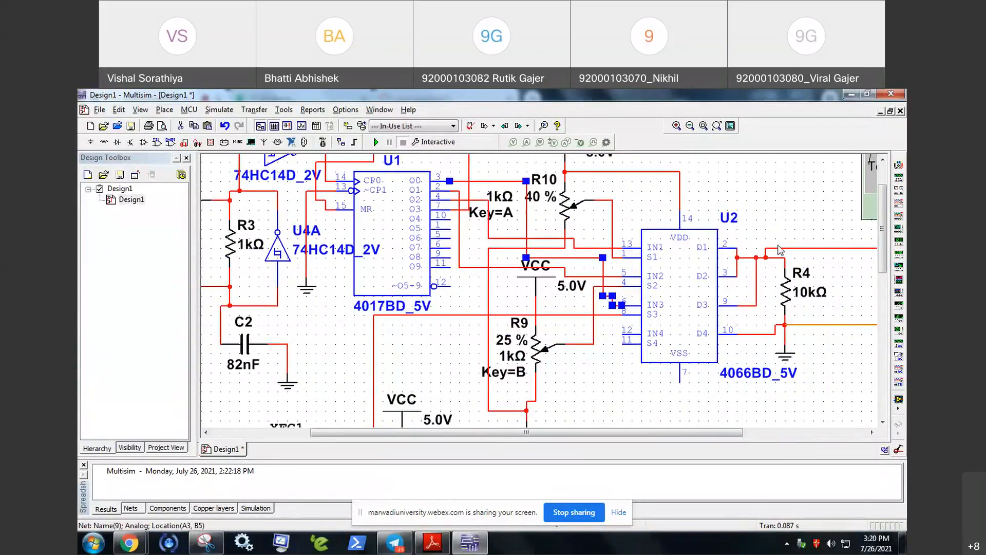
click(786, 207)
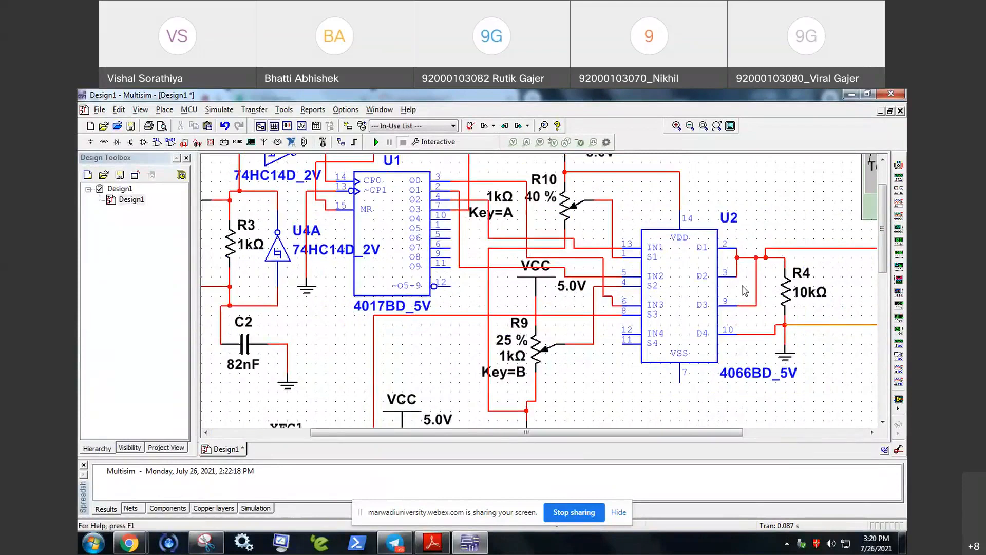
- Open the oscilloscope XSC1, run the simulation with an autoset of the display, and restart the simulation
scroll(745, 290, down, 3)
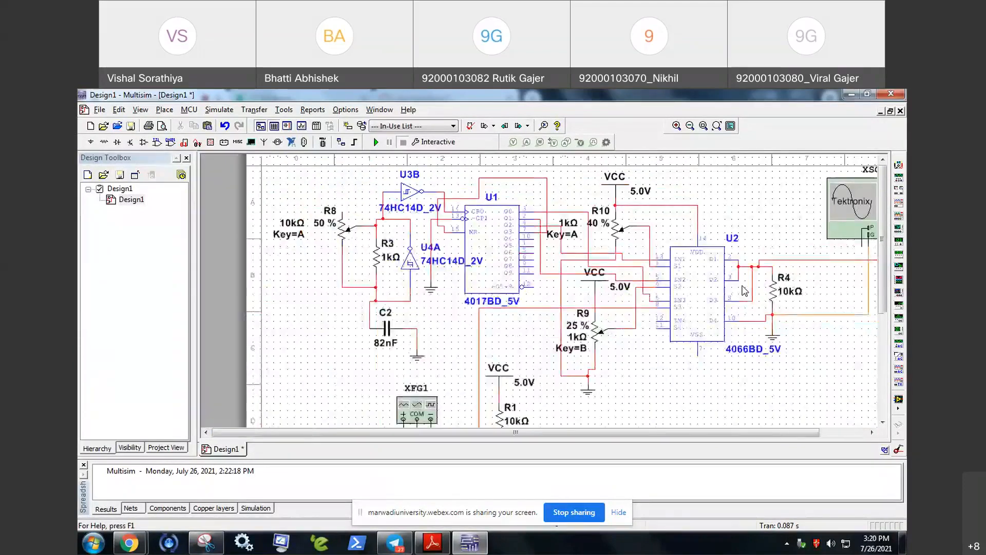
scroll(745, 296, up, 1)
scroll(744, 297, down, 1)
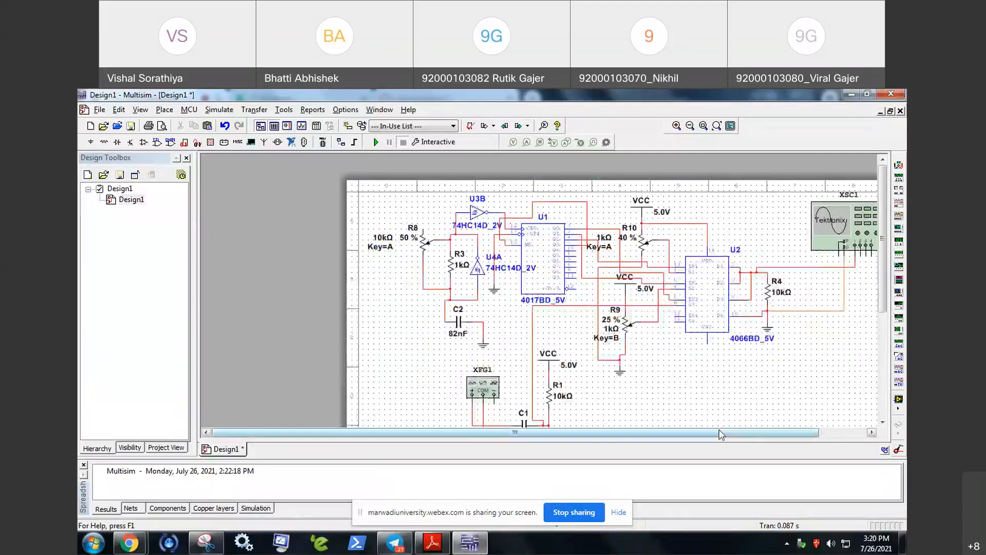
scroll(785, 272, right, 2)
double_click(825, 248)
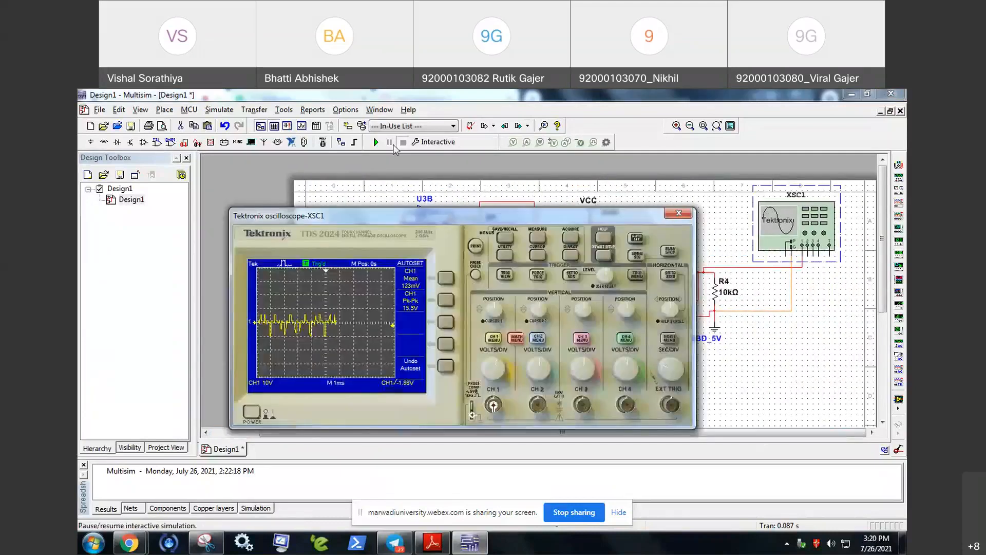
click(377, 143)
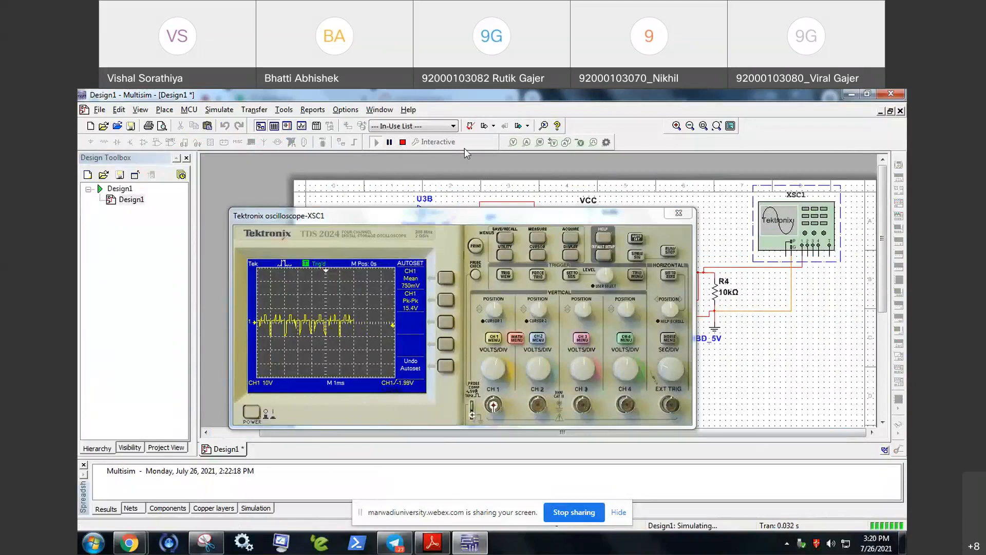
click(636, 239)
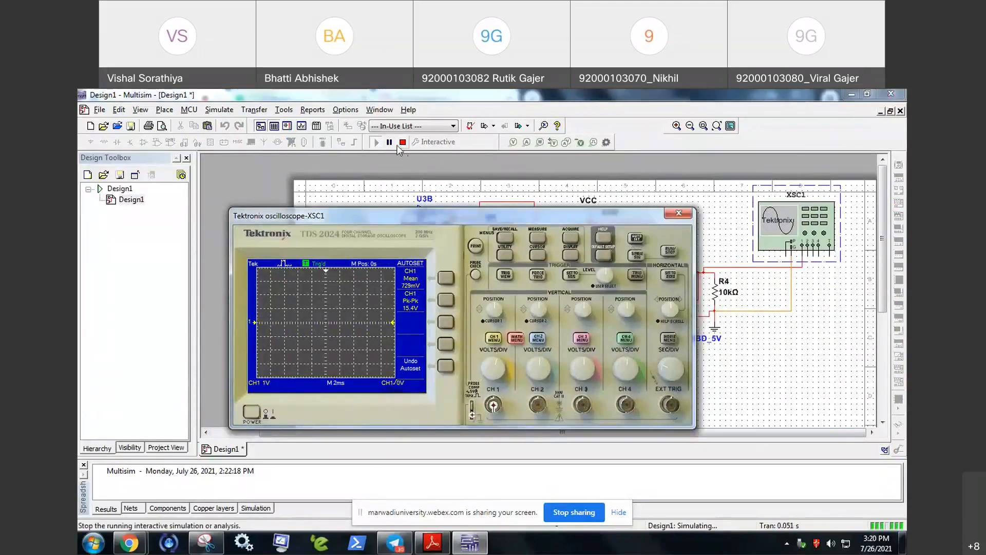
click(403, 142)
click(380, 143)
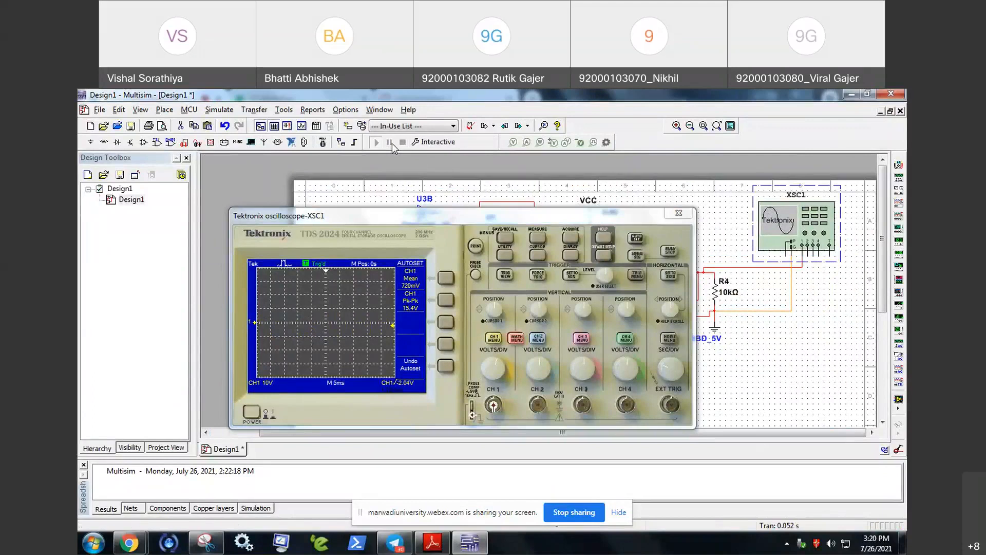
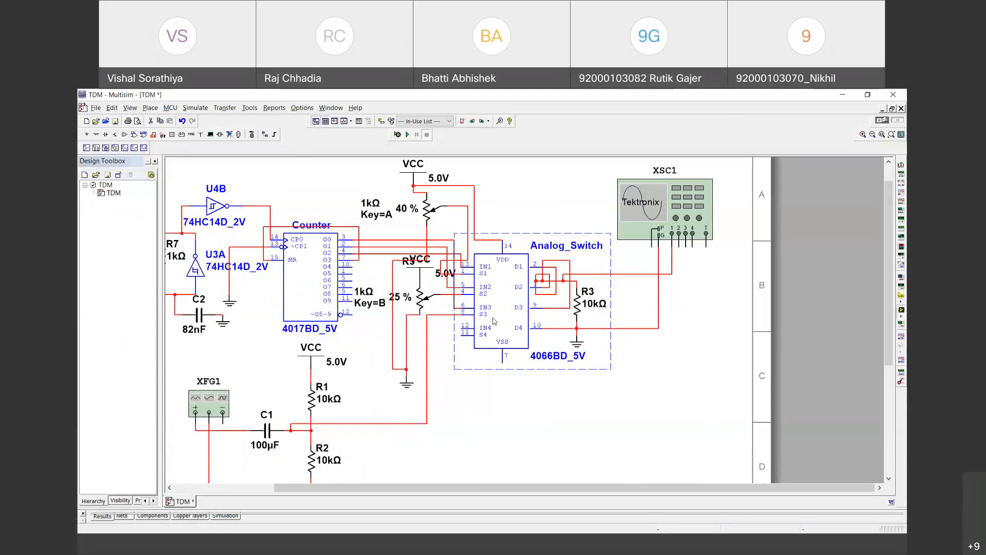
- Move the oscilloscope XSC1 farther right in the TDM schematic and shift the Analog_Switch slightly left to tidy its wiring
drag(674, 208, 702, 208)
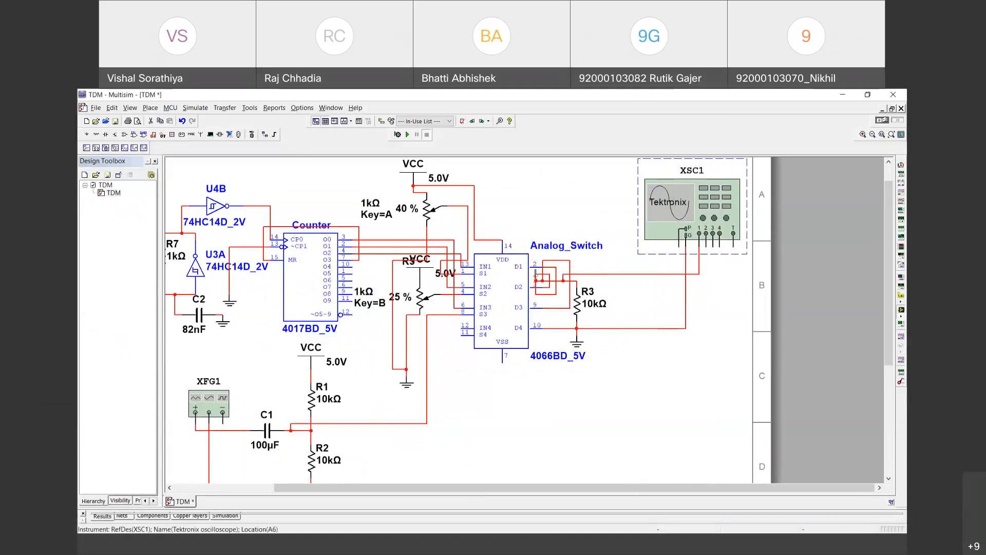
click(511, 298)
drag(507, 297, 505, 297)
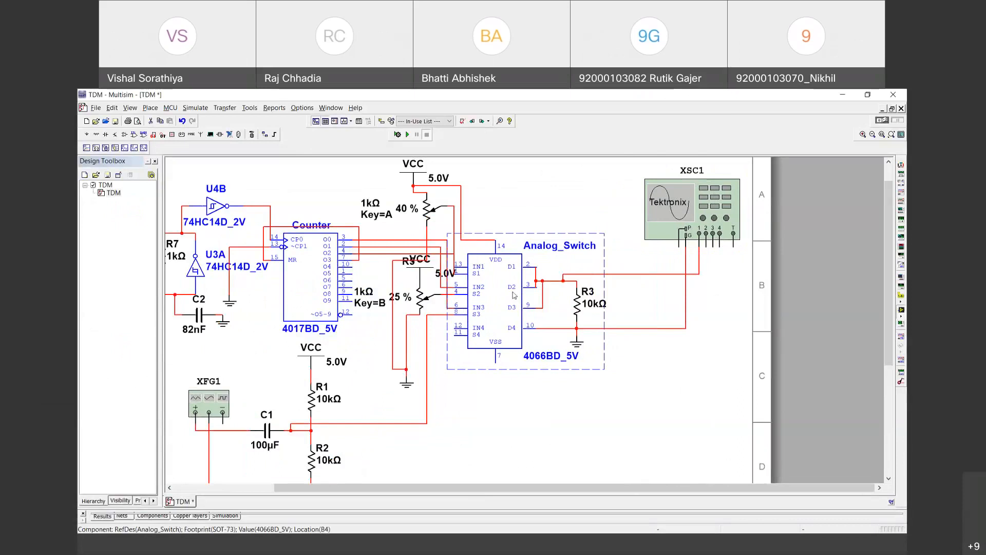
- Try to shift the Analog_Switch, R3 and the oscilloscope together with their wires one grid step right
drag(523, 262, 615, 338)
key(ctrl+z)
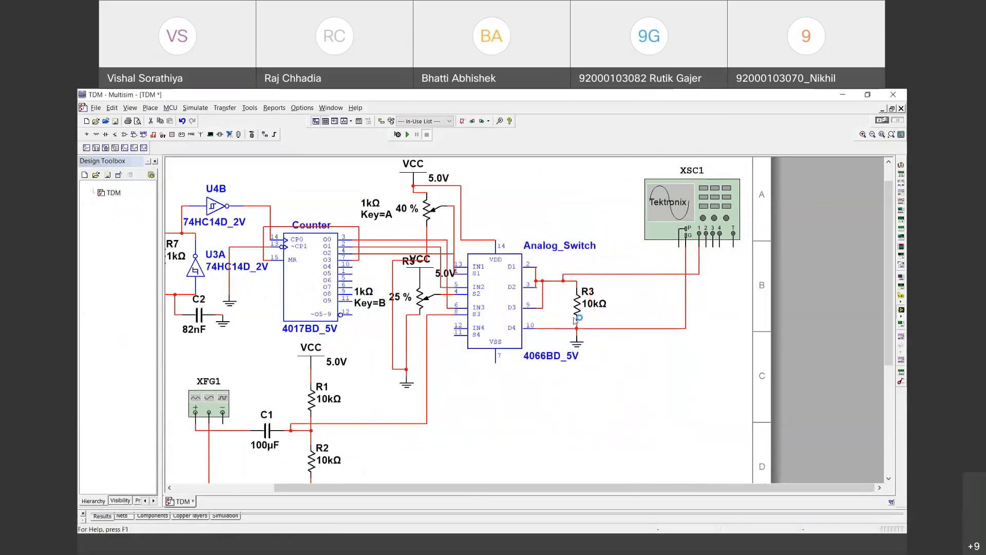
drag(524, 218, 746, 391)
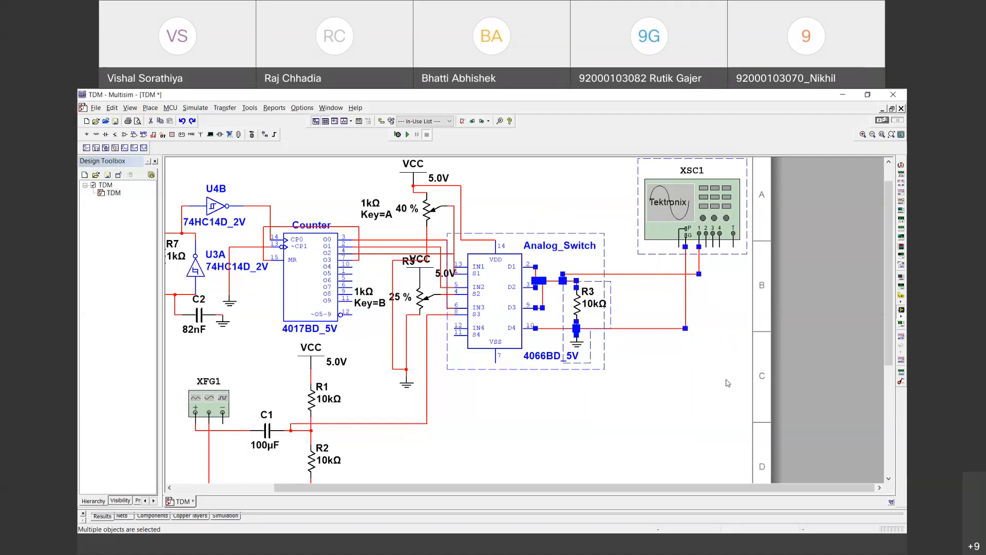
key(Right)
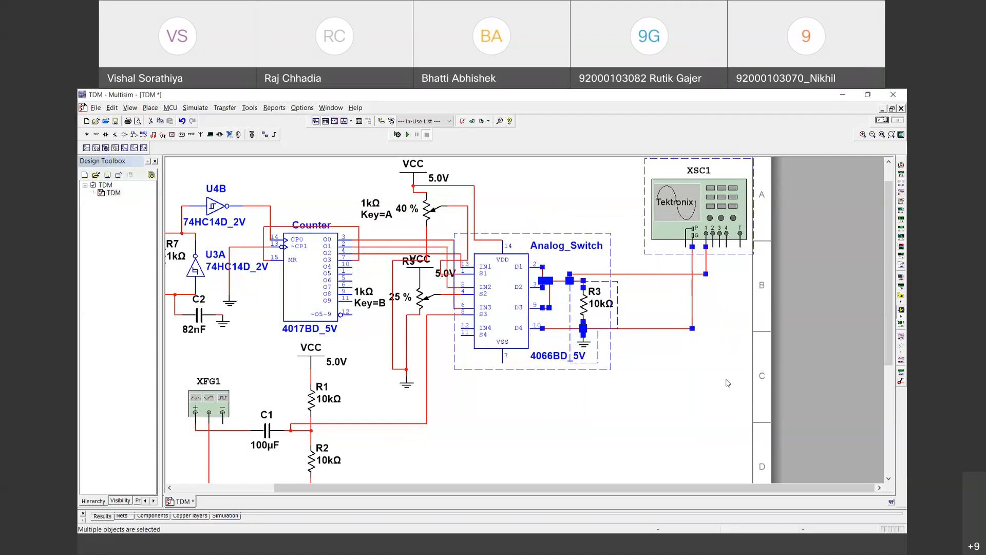
click(731, 427)
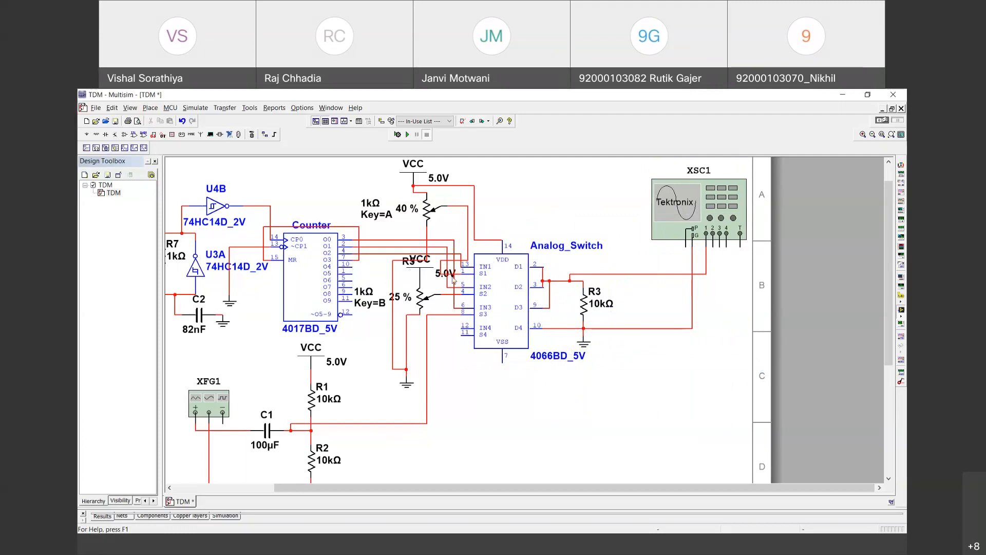
- Trace the wires entering the Analog_Switch at its S1, IN1 and IN2 pins
mouse_move(455, 208)
click(445, 261)
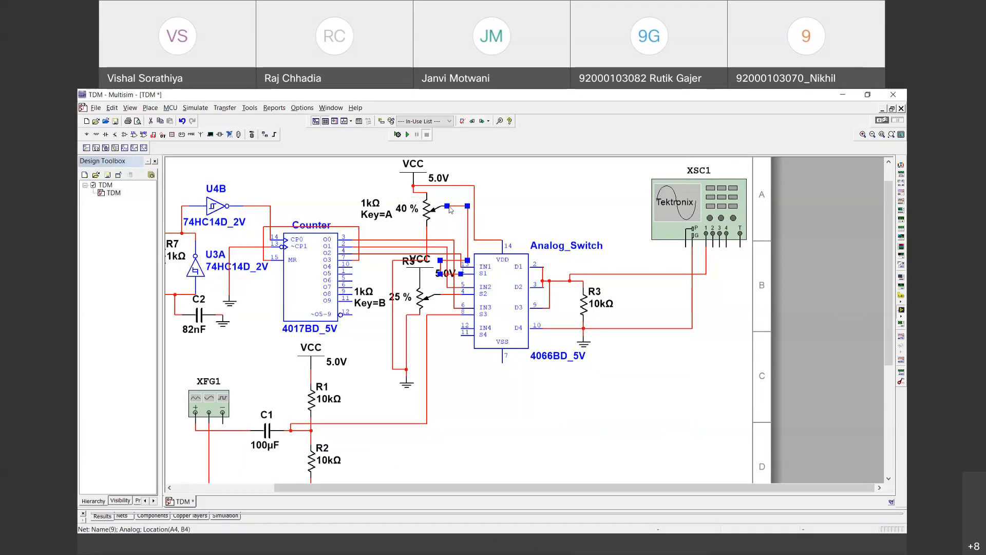
click(457, 253)
click(452, 288)
click(452, 288)
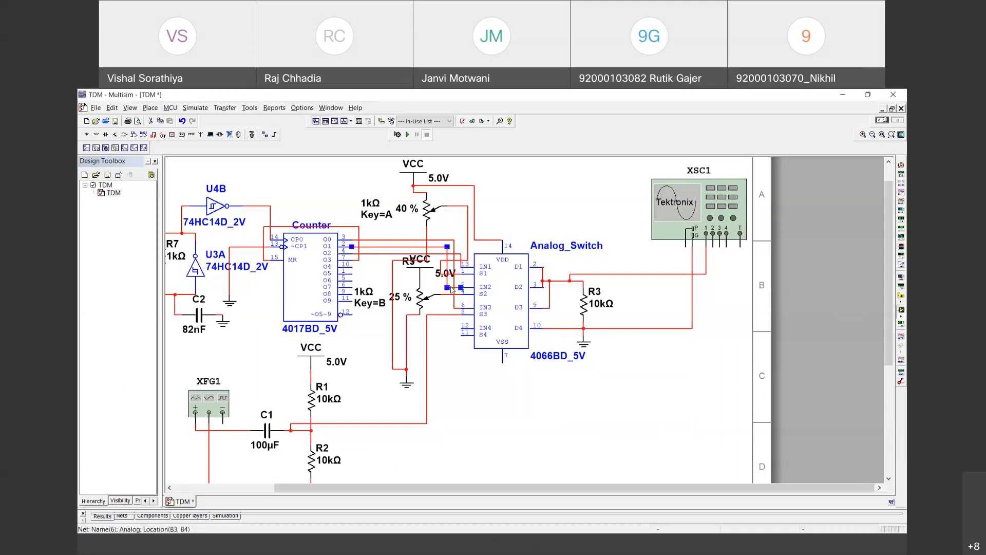
- Try to reroute the wire at the Analog_Switch's IN2 pin, and undo it along with the last shift of the output components
drag(447, 288, 446, 294)
click(438, 309)
key(ctrl+z)
- Trace the counter wire to the Analog_Switch's IN3 pin and the wire from C1 to its S3 pin
mouse_move(444, 296)
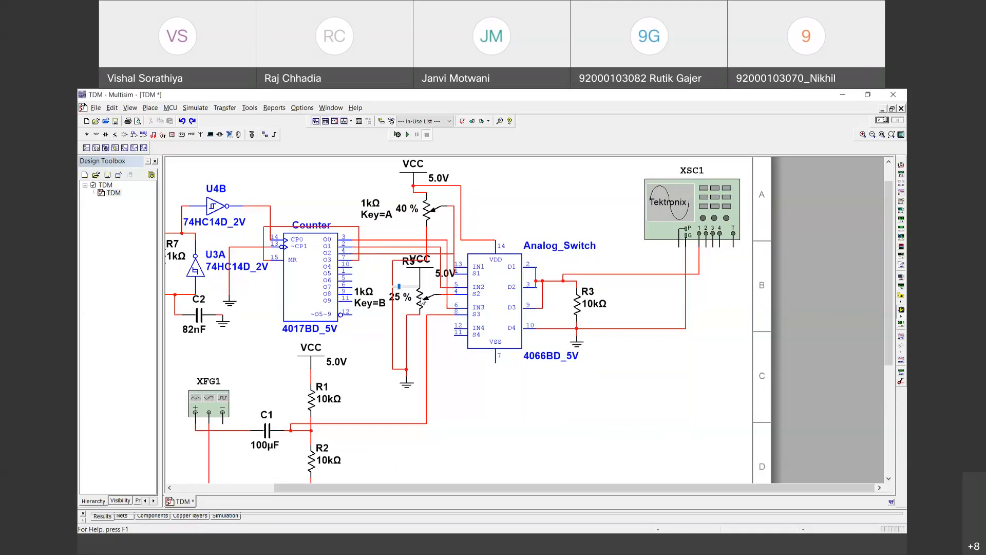
click(448, 308)
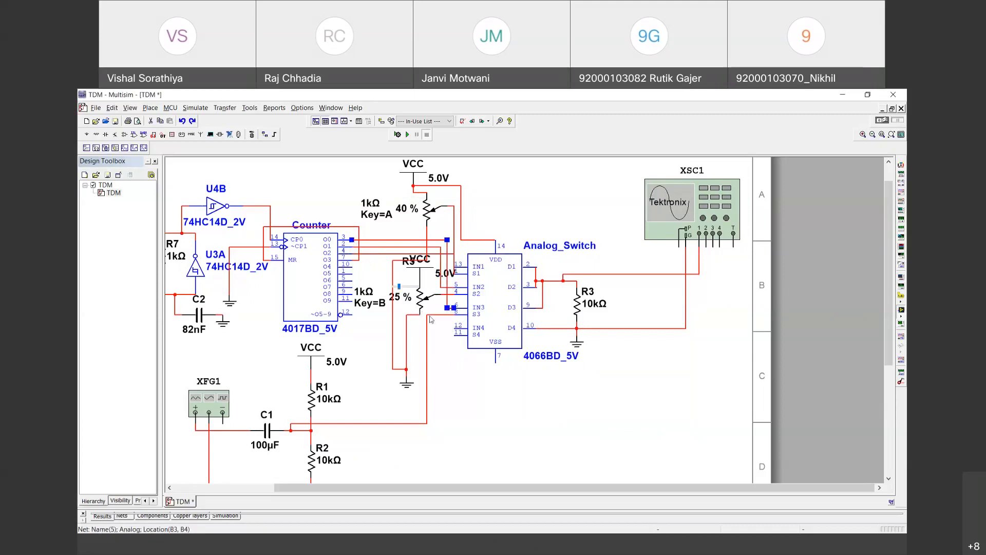
click(433, 314)
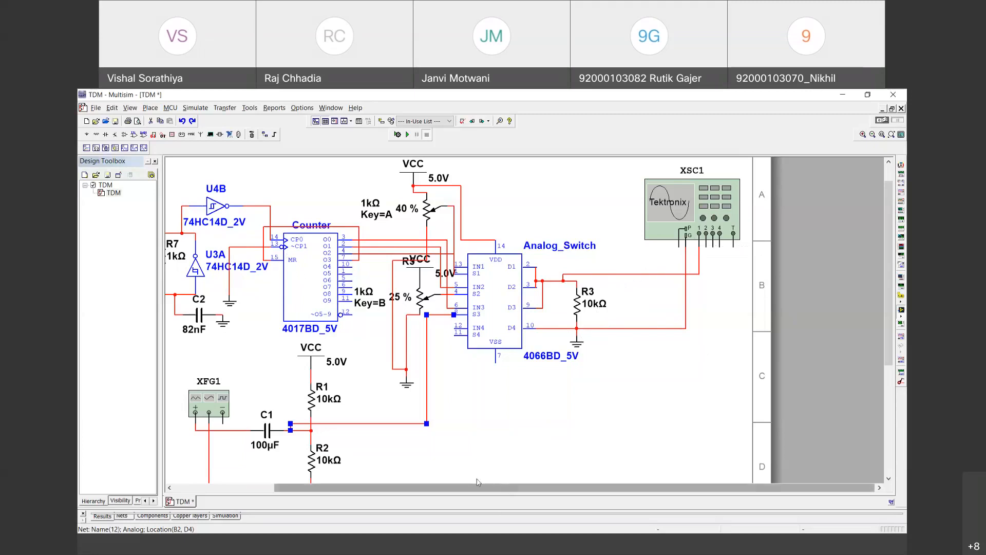
drag(477, 481, 377, 483)
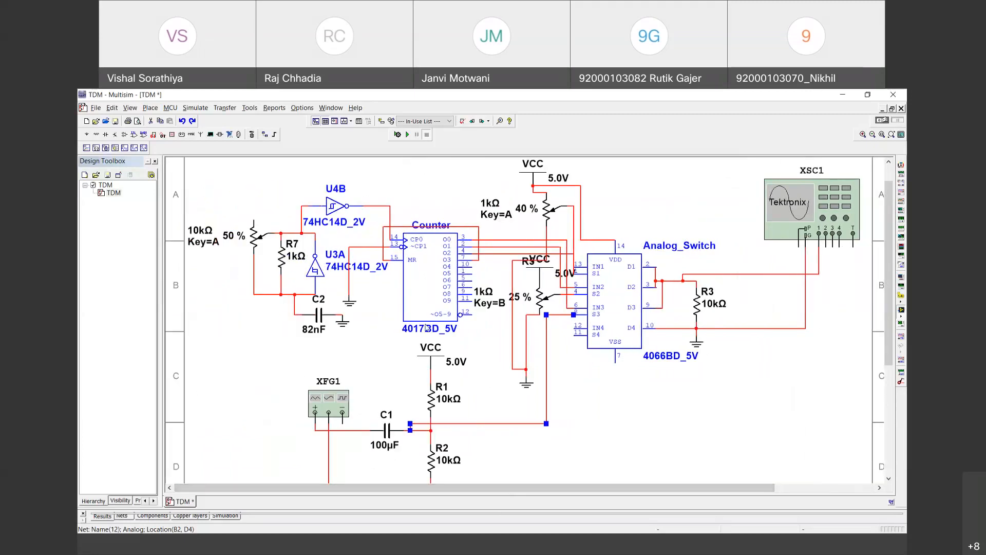
- Examine the TDM schematic's counter, potentiometer inputs, Analog_Switch and oscilloscope connections
scroll(426, 326, up, 3)
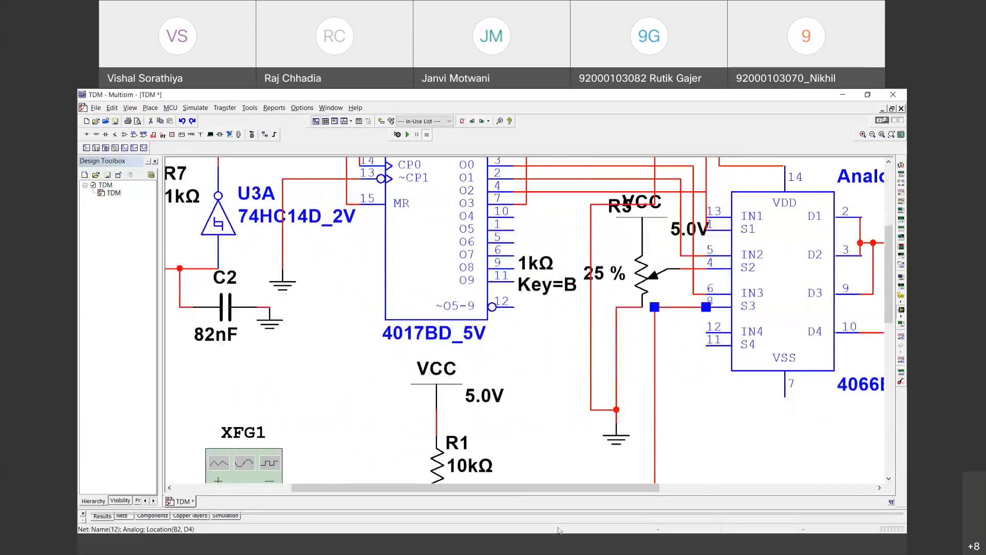
drag(887, 302, 887, 243)
scroll(658, 352, down, 2)
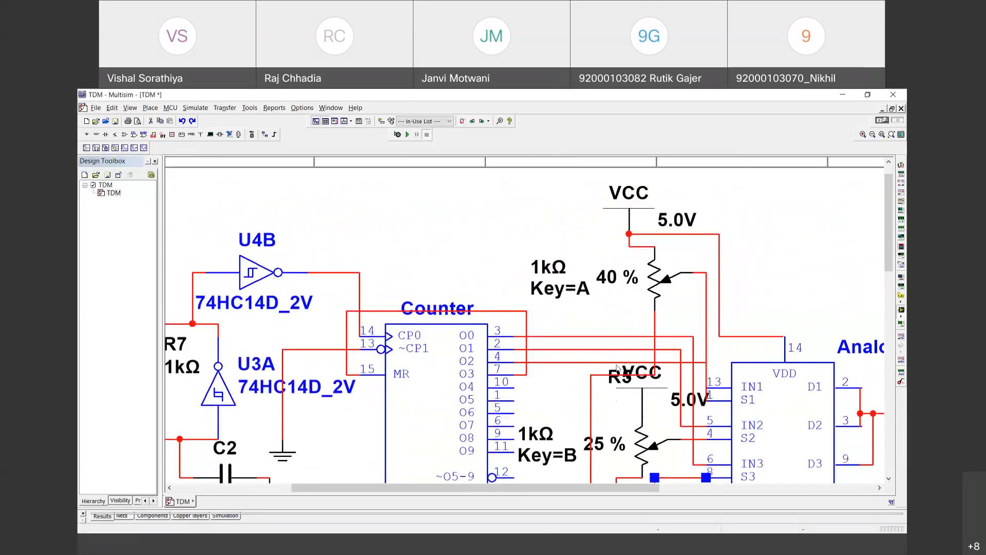
scroll(623, 382, down, 2)
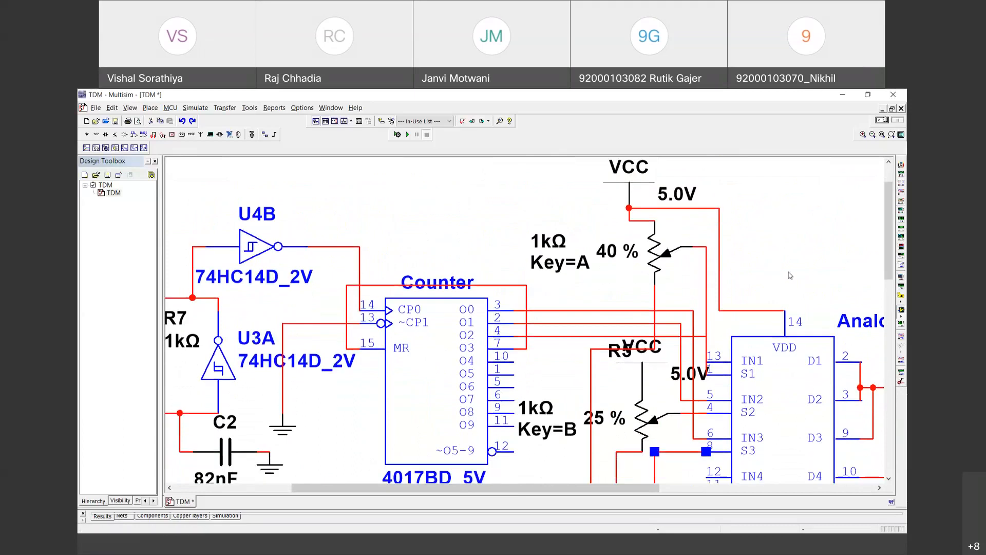
scroll(790, 277, down, 3)
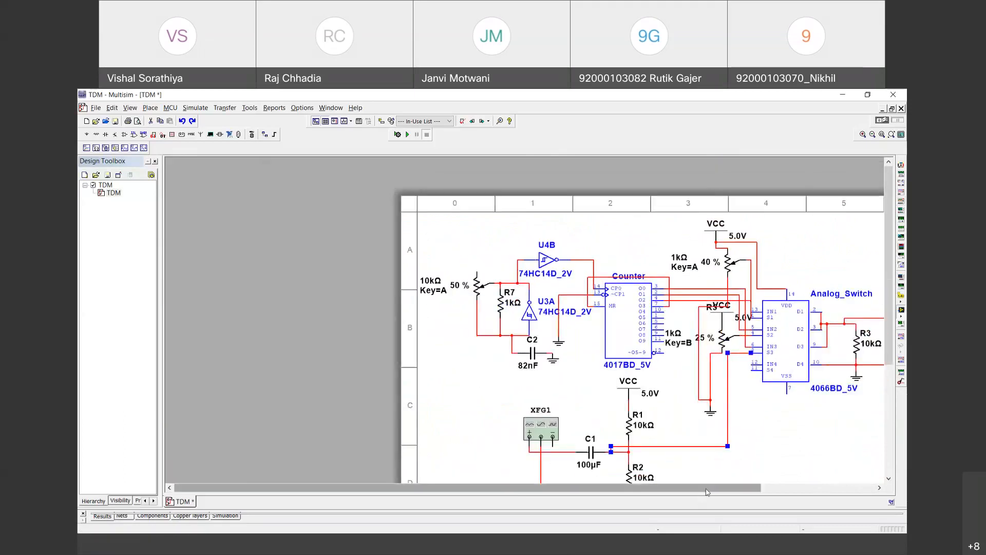
drag(726, 489, 809, 492)
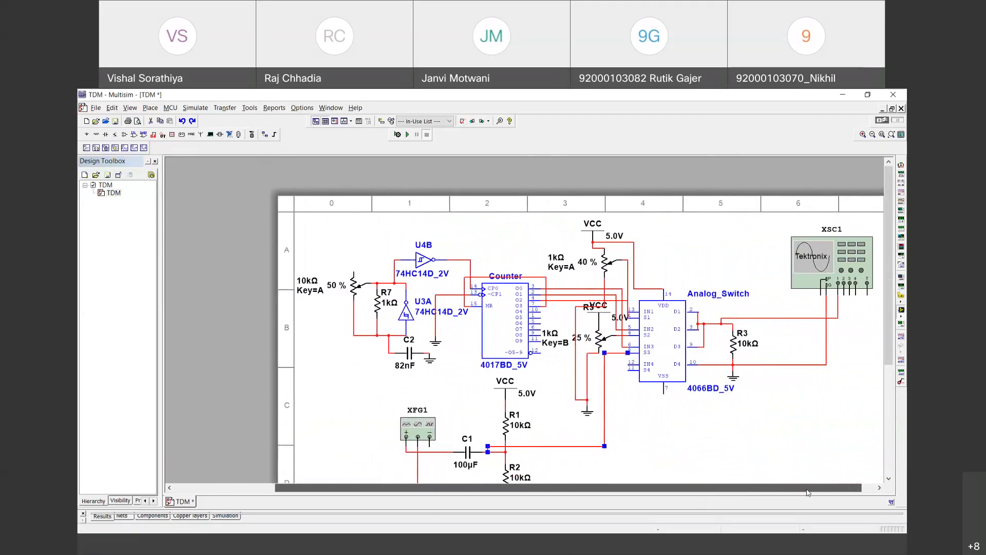
scroll(711, 406, down, 2)
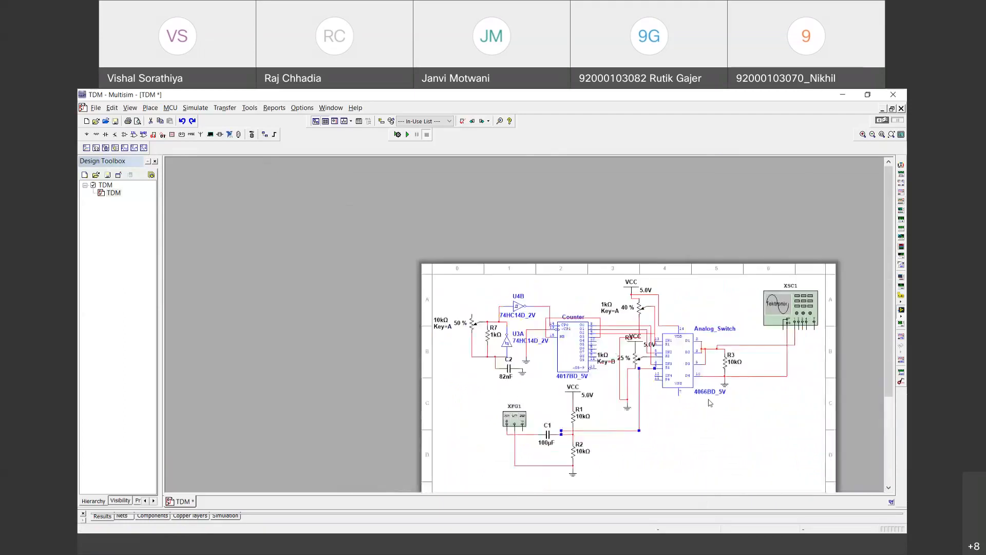
scroll(710, 404, up, 1)
scroll(711, 403, up, 2)
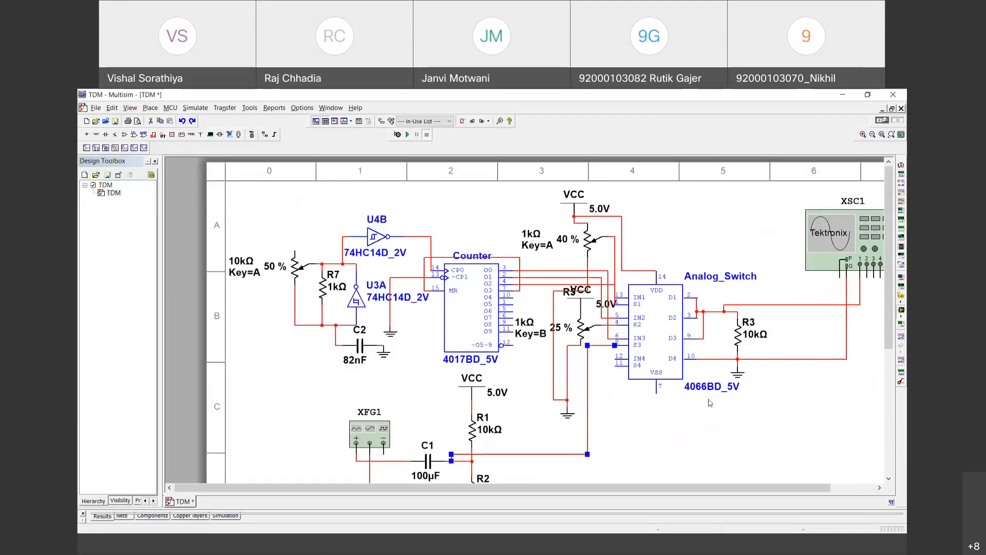
scroll(711, 403, down, 1)
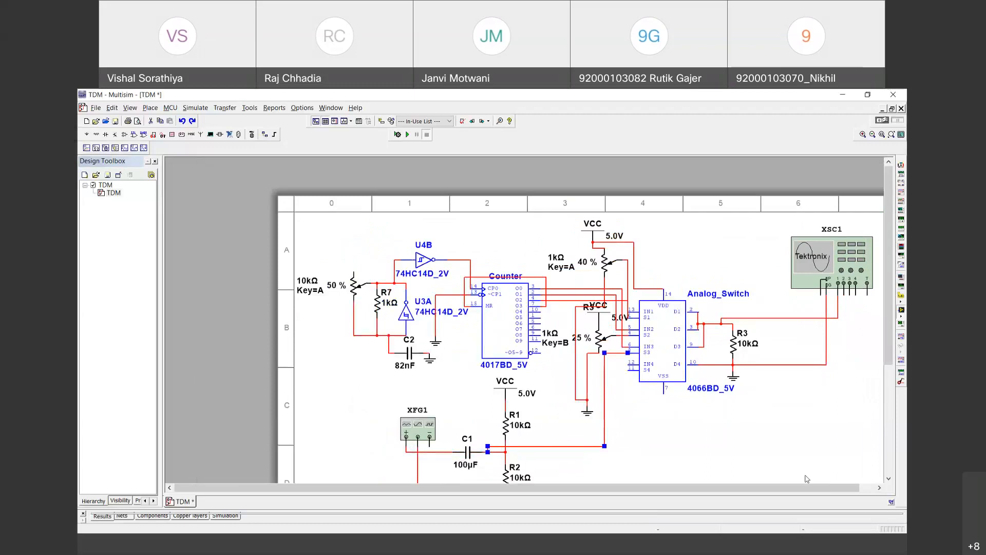
drag(806, 490, 828, 494)
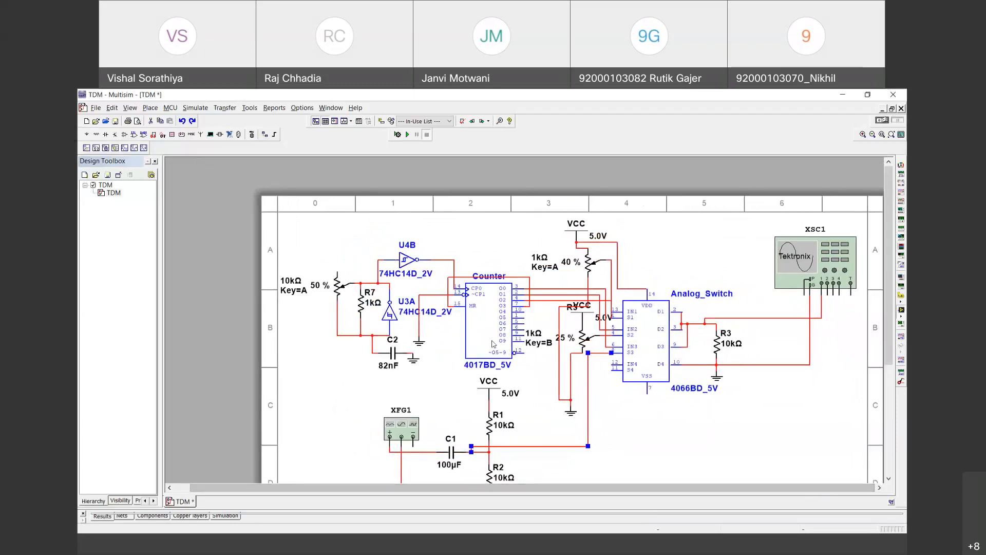
- Review the Counter component's label, display and value properties, and close them without changes
click(483, 315)
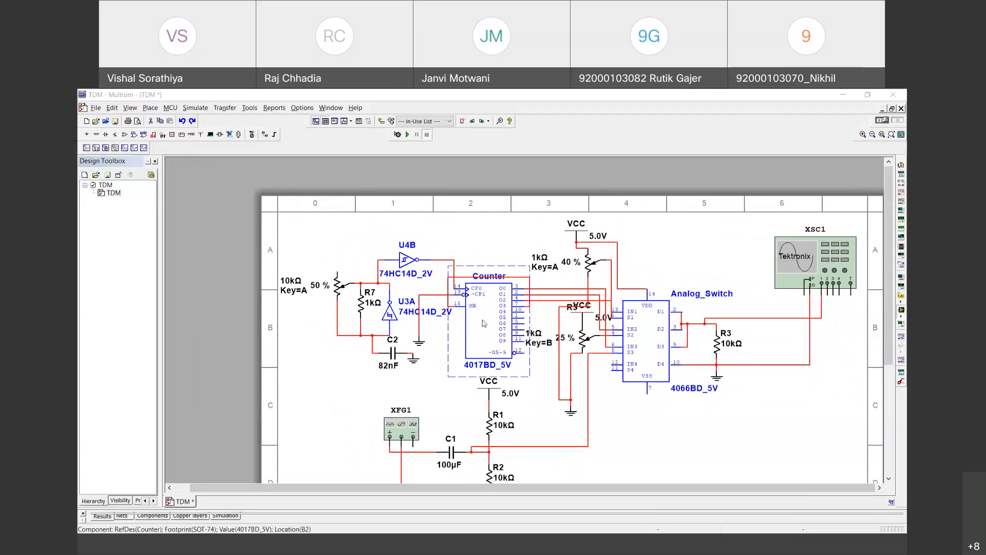
double_click(482, 318)
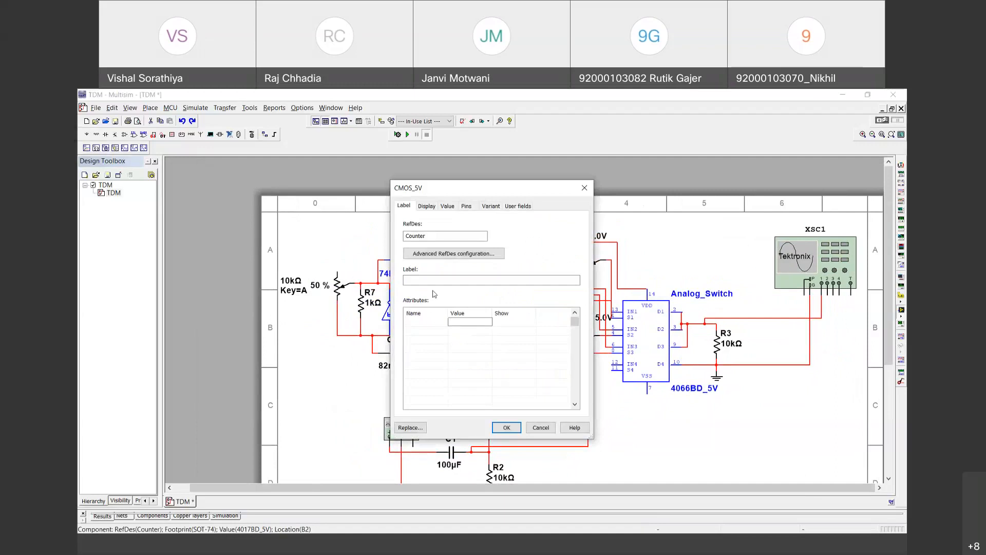
click(426, 206)
click(403, 205)
click(447, 206)
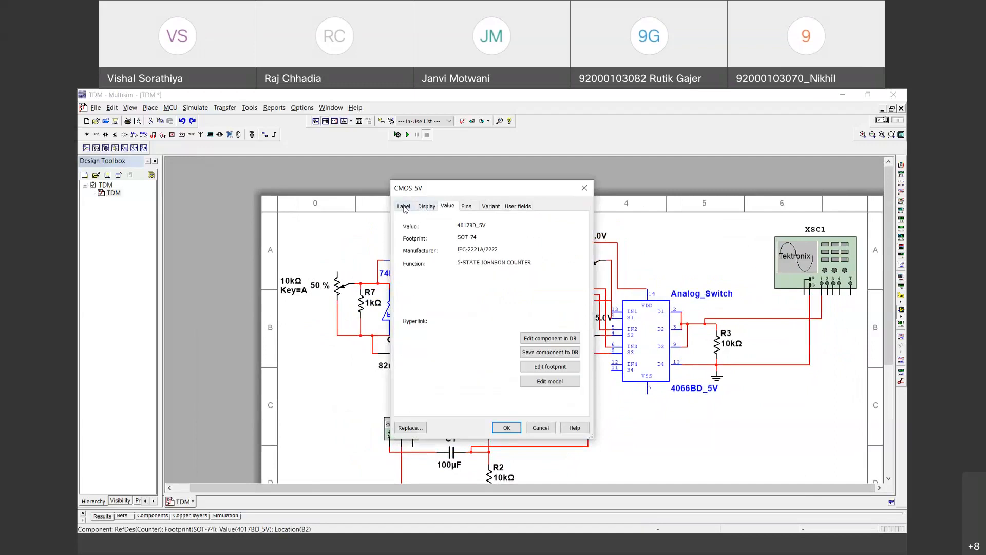
click(404, 206)
click(584, 188)
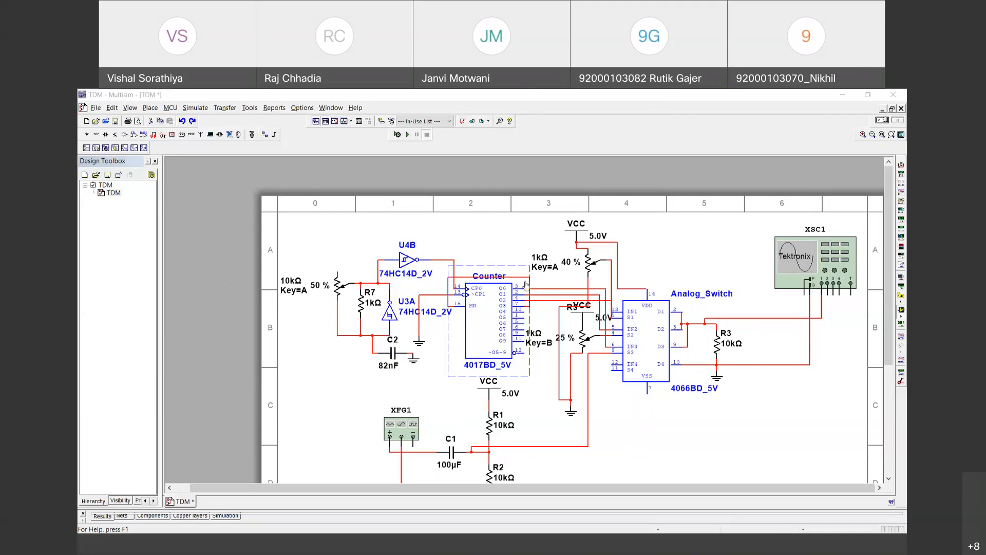
click(547, 435)
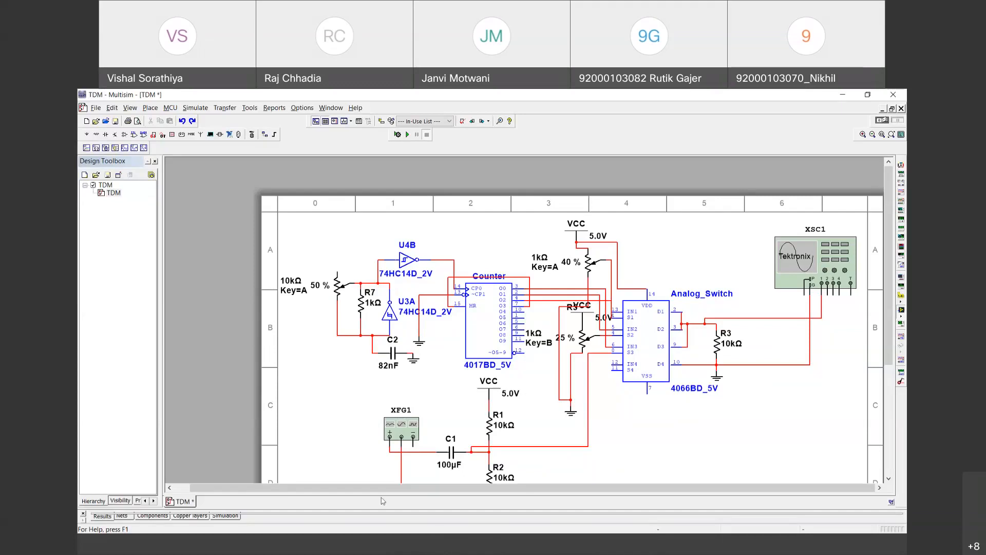
- Run the TDM simulation with oscilloscope XSC1 autoset to view the multiplexed output, and stop it
click(385, 552)
mouse_move(600, 265)
double_click(798, 266)
key(F5)
drag(388, 246, 422, 268)
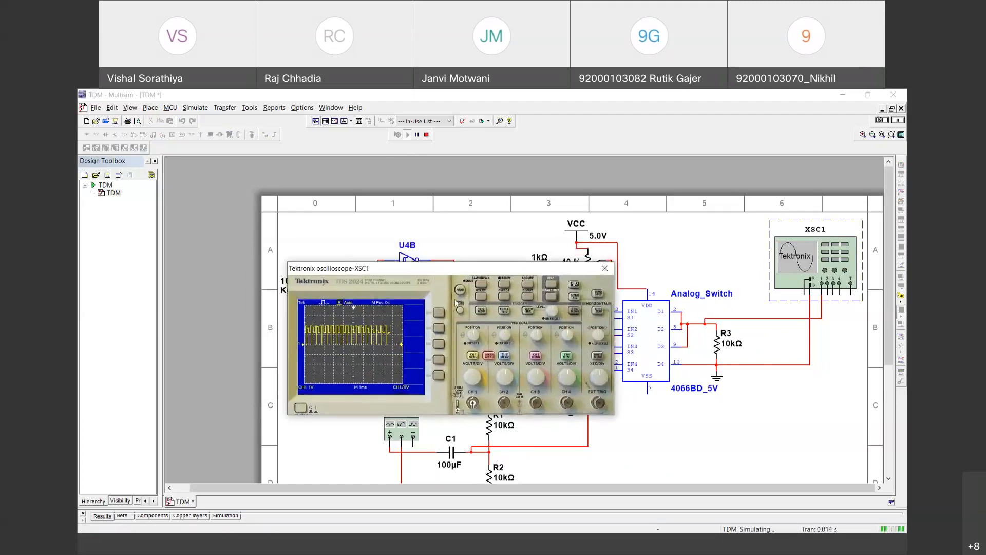
click(574, 284)
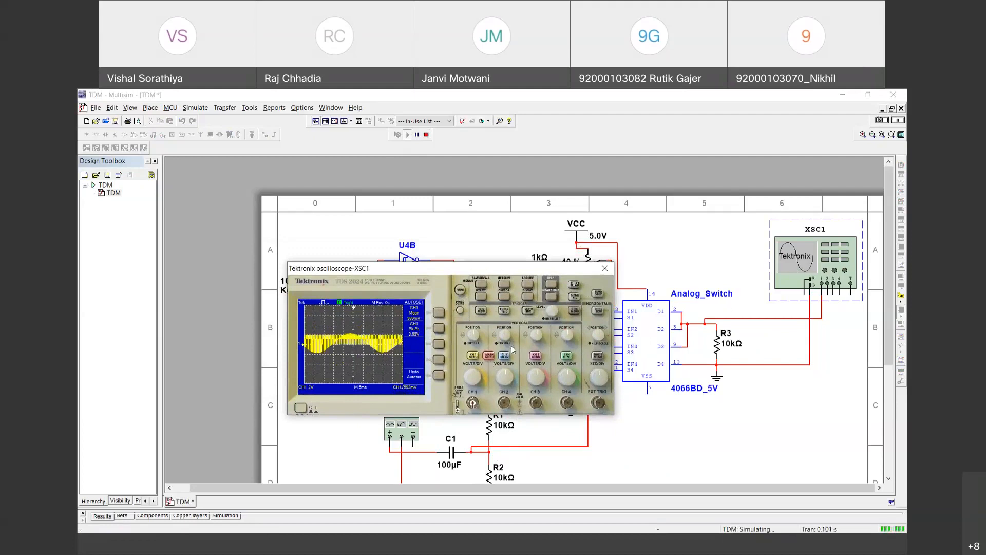
click(605, 268)
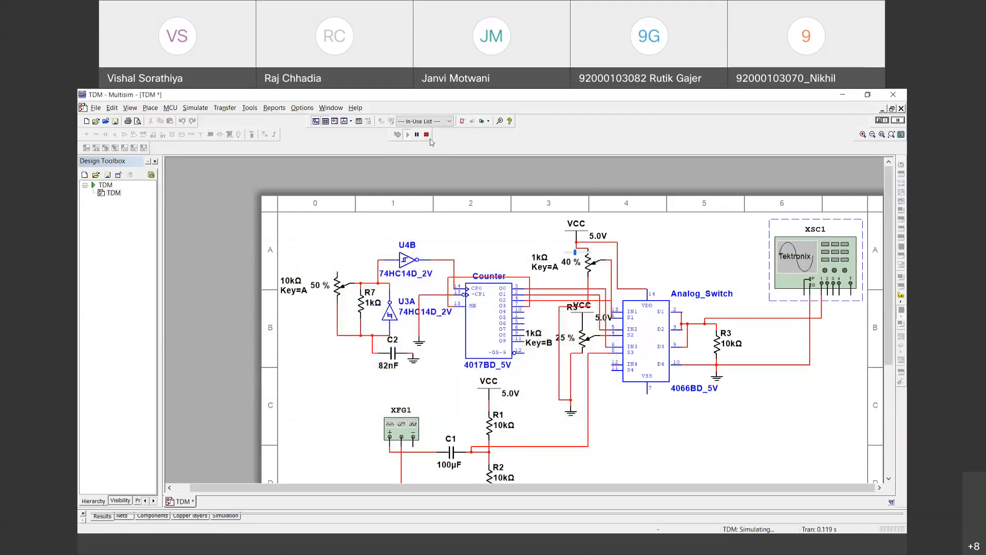
click(426, 134)
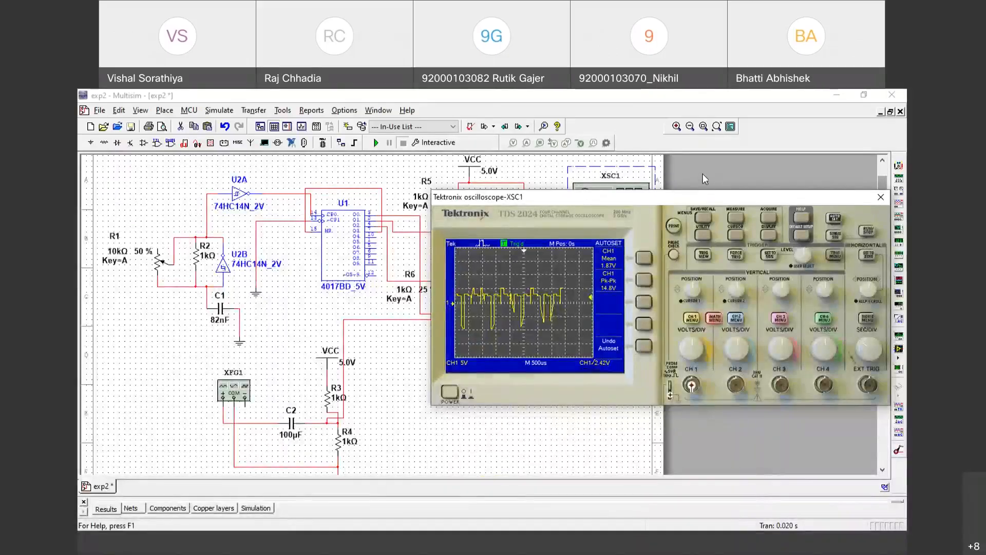
- Run the exp2 simulation and reposition the oscilloscope window below XSC1 to watch the output
drag(697, 201, 670, 210)
click(376, 143)
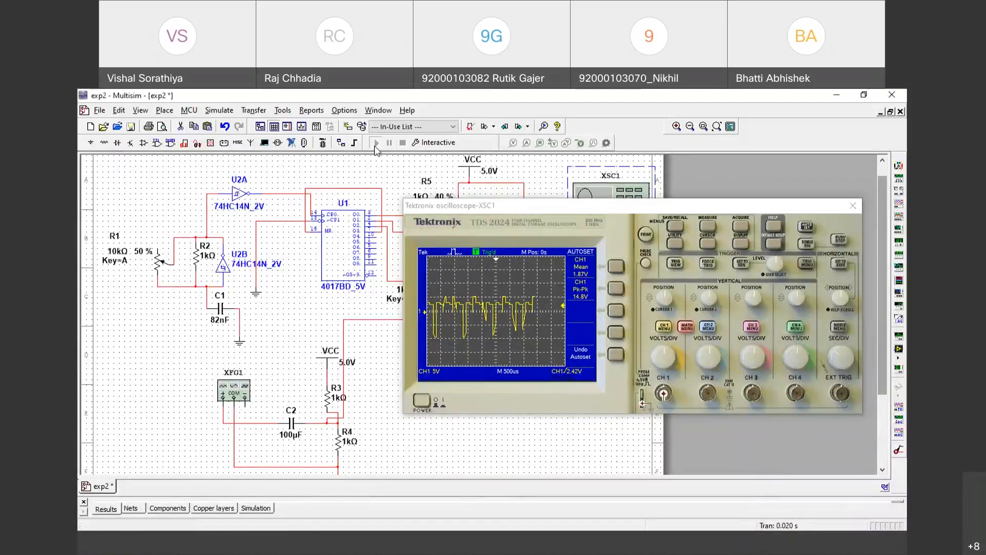
click(556, 211)
drag(558, 211, 574, 243)
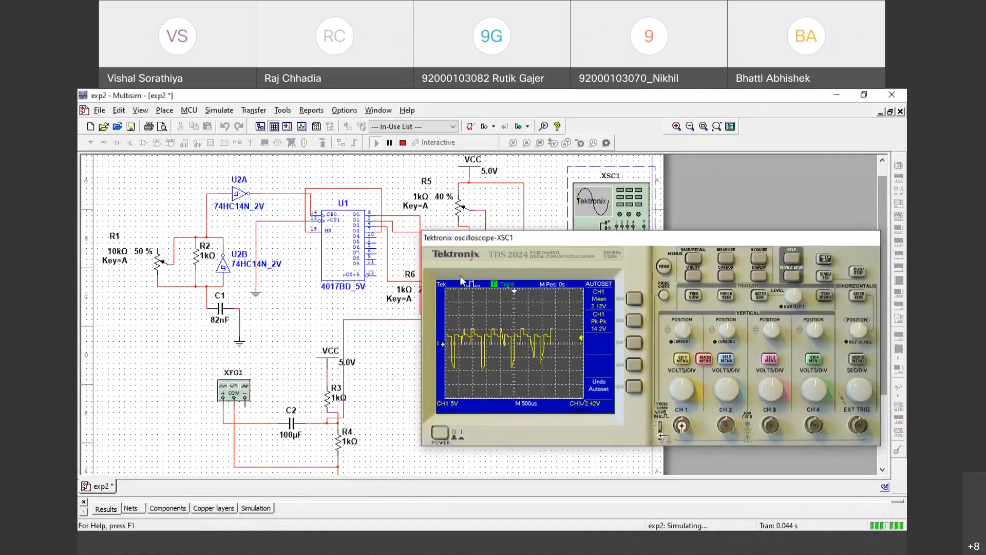
- Set the frequency of function generator XFG1 to 50 Hz
double_click(224, 381)
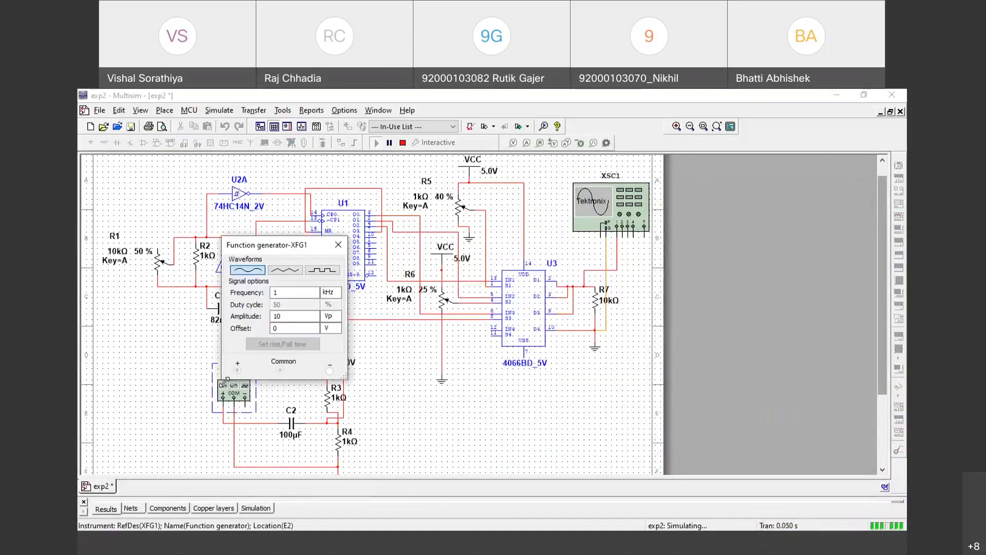
drag(296, 255, 227, 270)
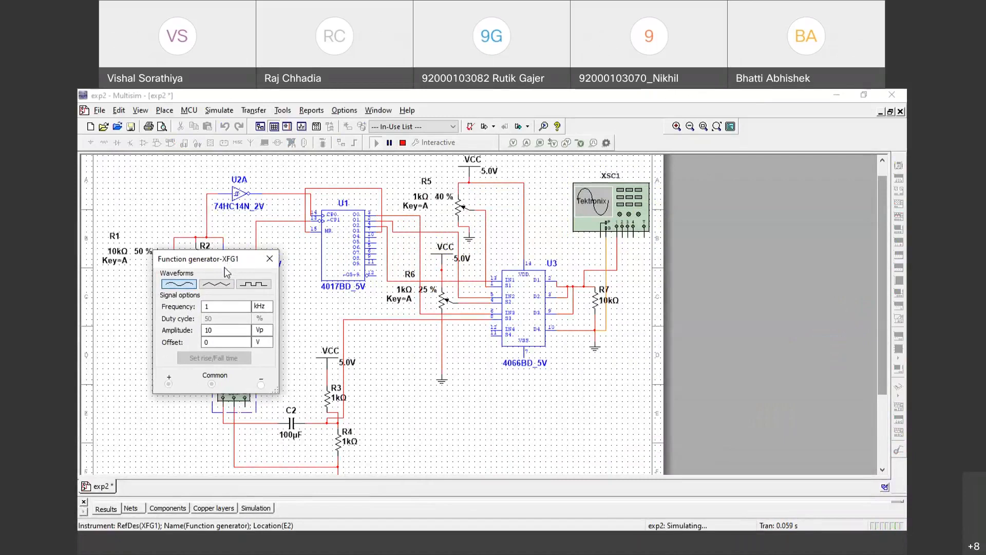
click(225, 310)
click(226, 310)
click(262, 306)
click(261, 357)
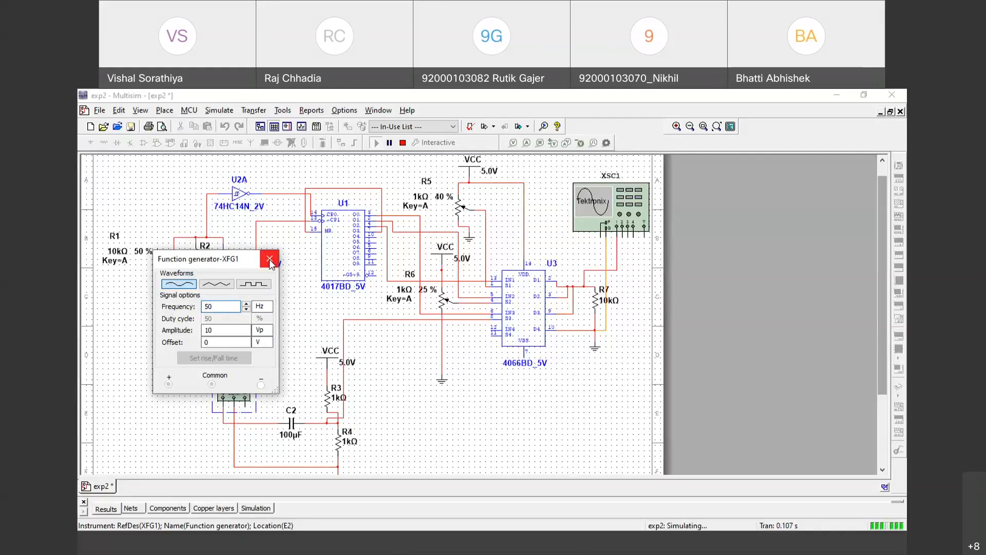
click(270, 263)
- Restart the exp2 simulation and autoset oscilloscope XSC1 to fit the multiplexed waveform
click(402, 142)
click(374, 142)
double_click(588, 211)
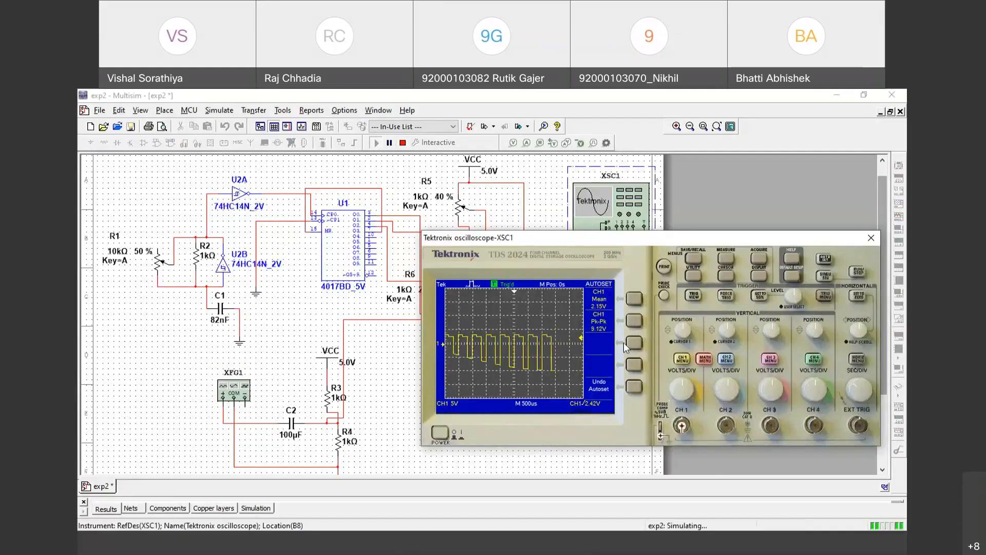
click(824, 259)
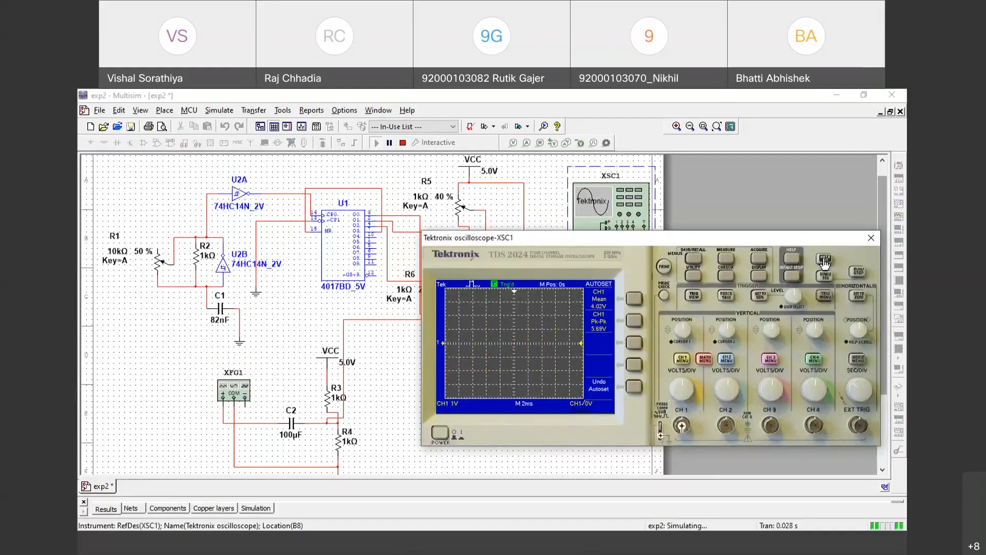
click(824, 260)
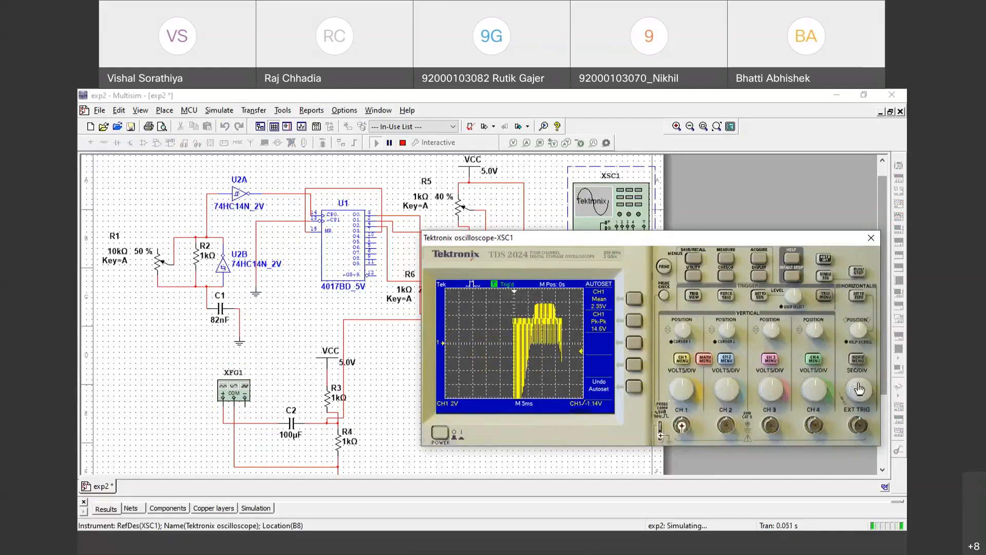
click(825, 265)
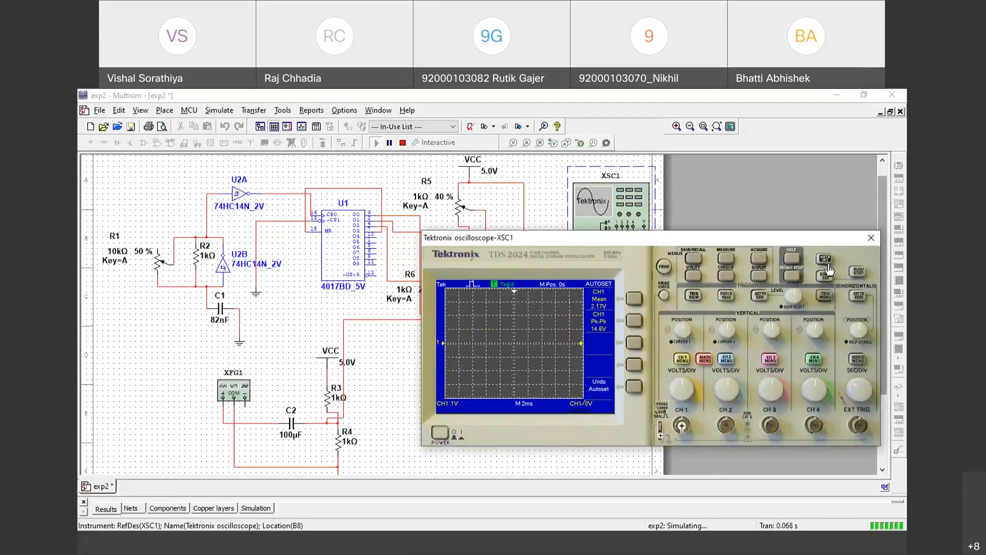
- Adjust the oscilloscope's time base, ending at 5 ms per division
click(854, 387)
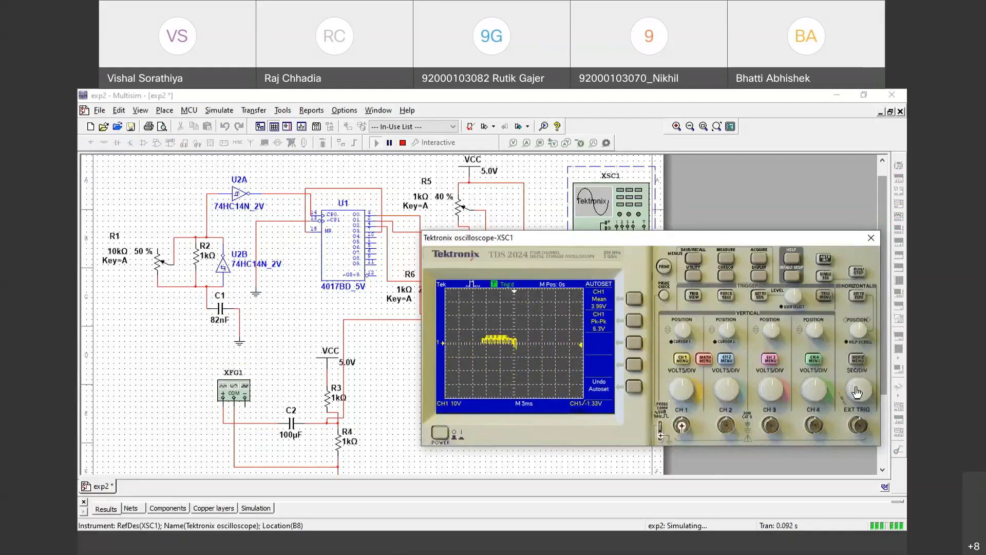
click(856, 392)
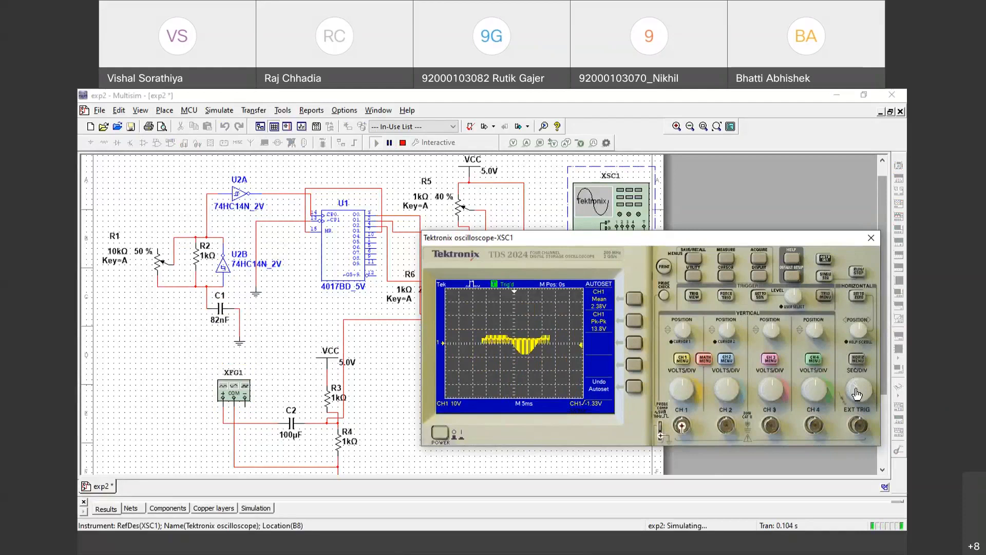
click(857, 392)
click(857, 393)
click(857, 394)
click(856, 395)
click(857, 393)
click(857, 393)
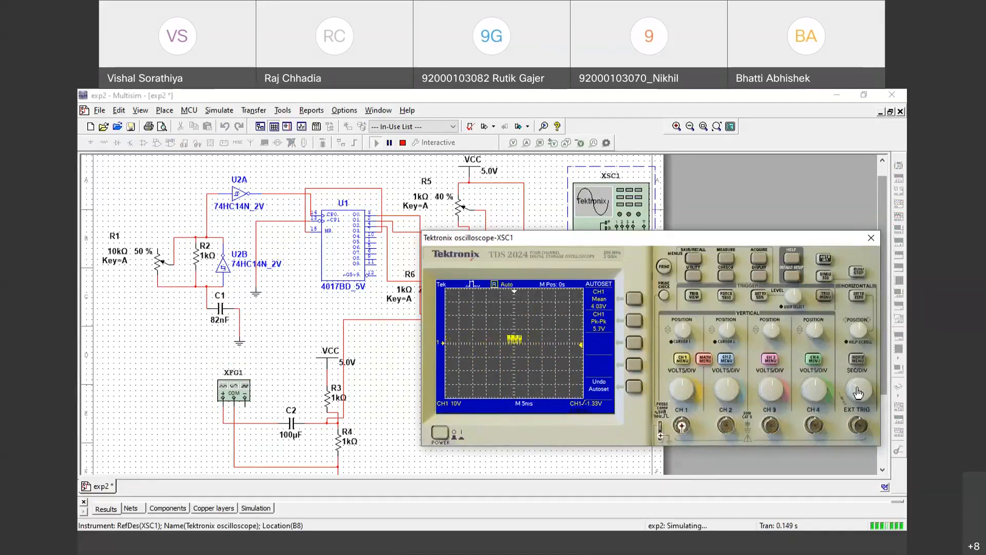
click(857, 392)
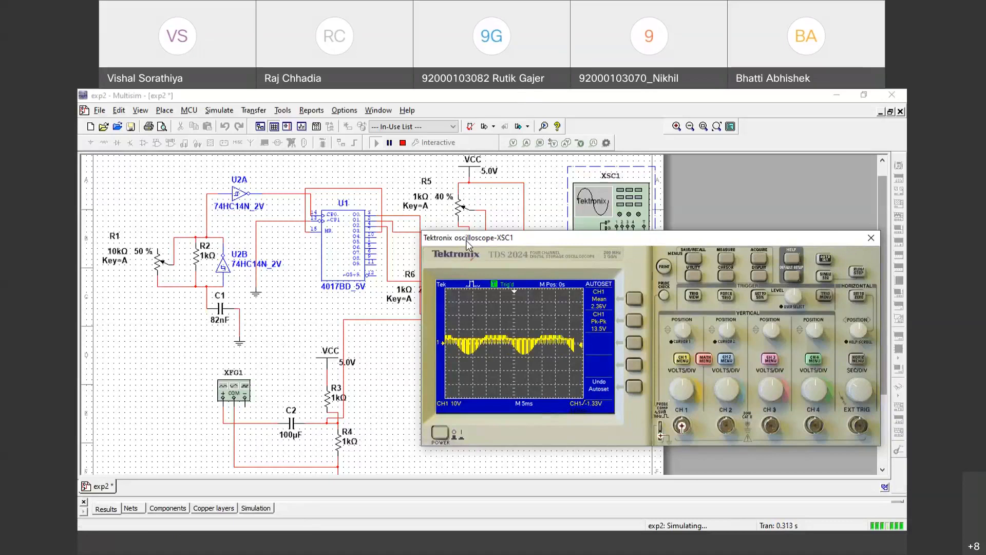
- Close the oscilloscope to trace the wire from counter U1 to U3's IN1 pin, and stop the simulation
mouse_move(469, 245)
mouse_down()
mouse_move(458, 302)
mouse_move(380, 311)
mouse_up()
click(792, 293)
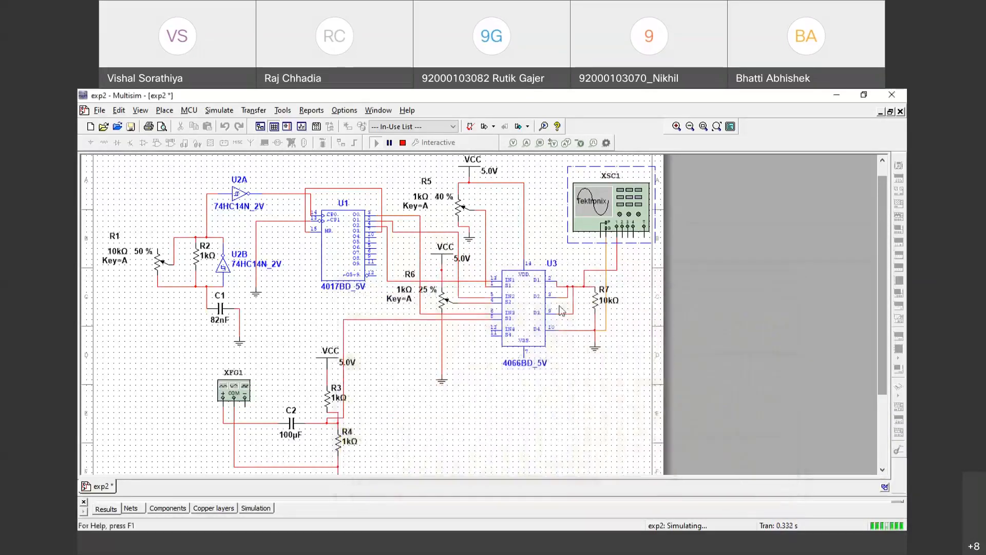
click(478, 282)
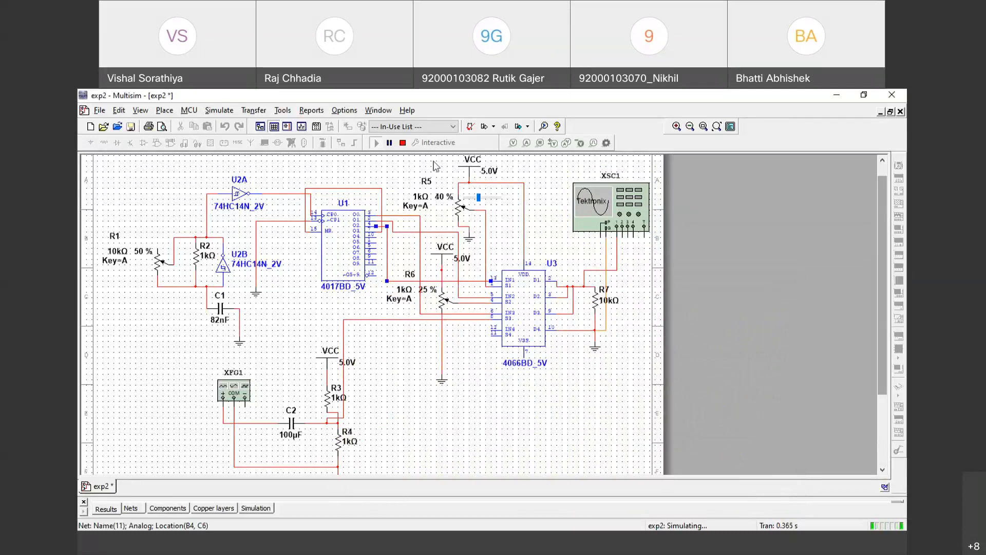
click(403, 144)
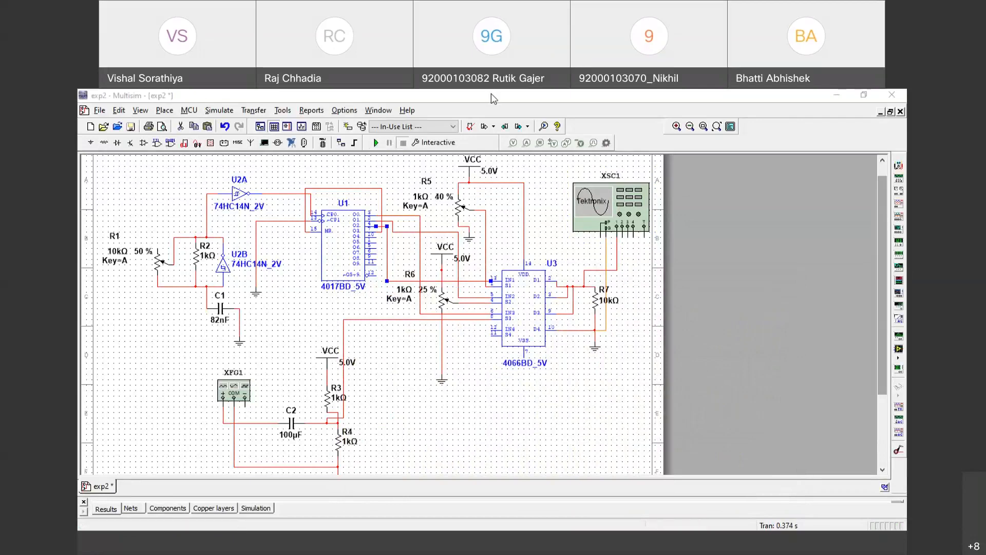